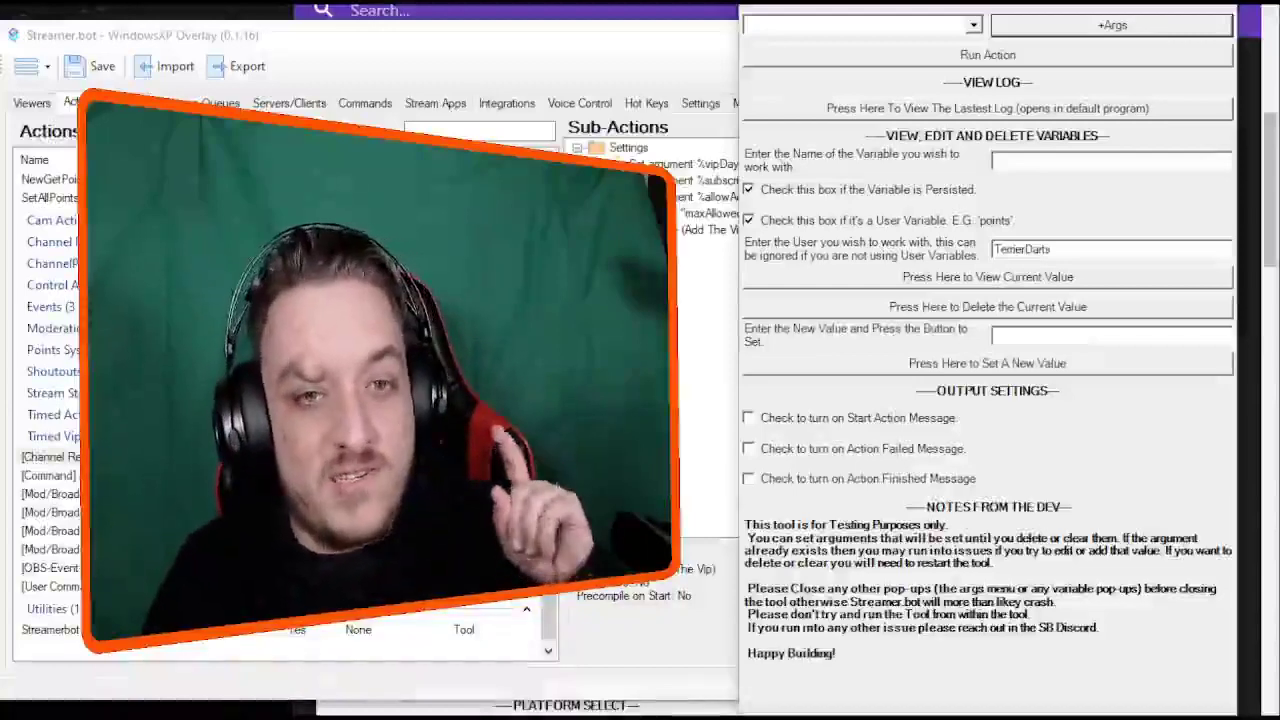
- Review the Streamer.bot Tool page's import file, installation steps and websocket requirements
{"action": "left_click_drag", "start_coordinate": [829, 0], "coordinate": [824, 30]}
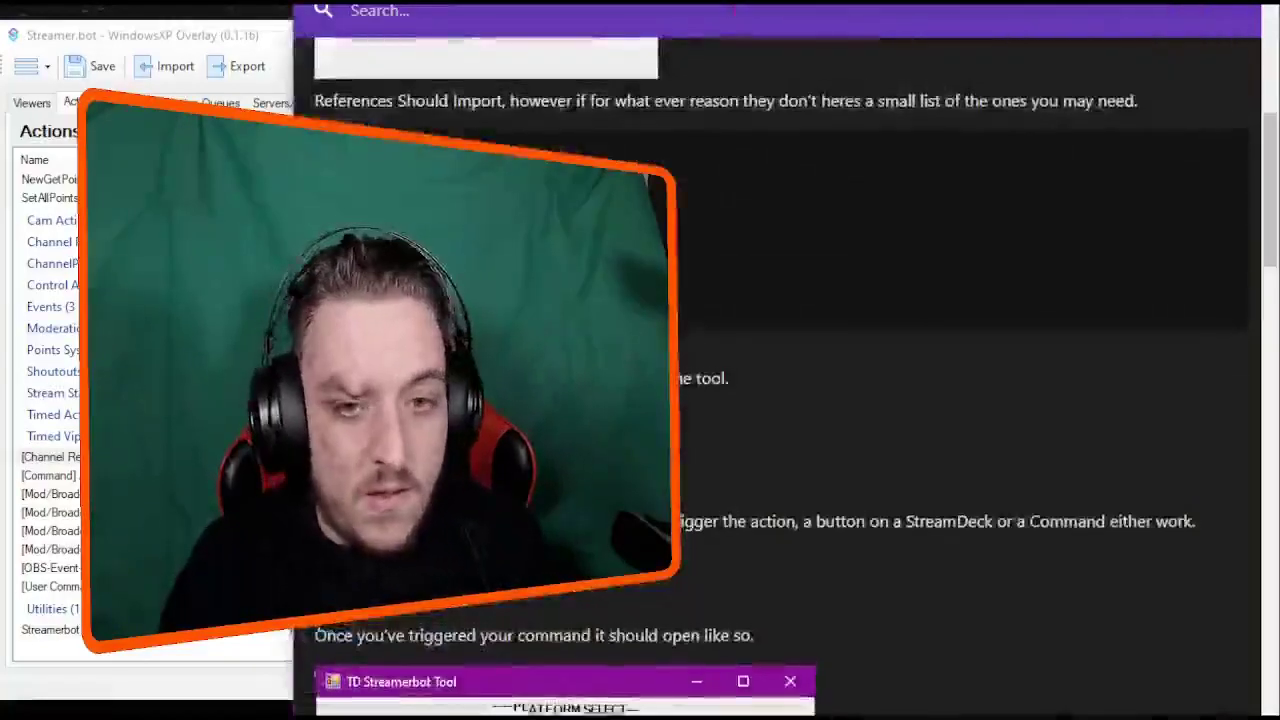
{"action": "scroll", "coordinate": [780, 400], "scroll_direction": "up", "scroll_amount": 10}
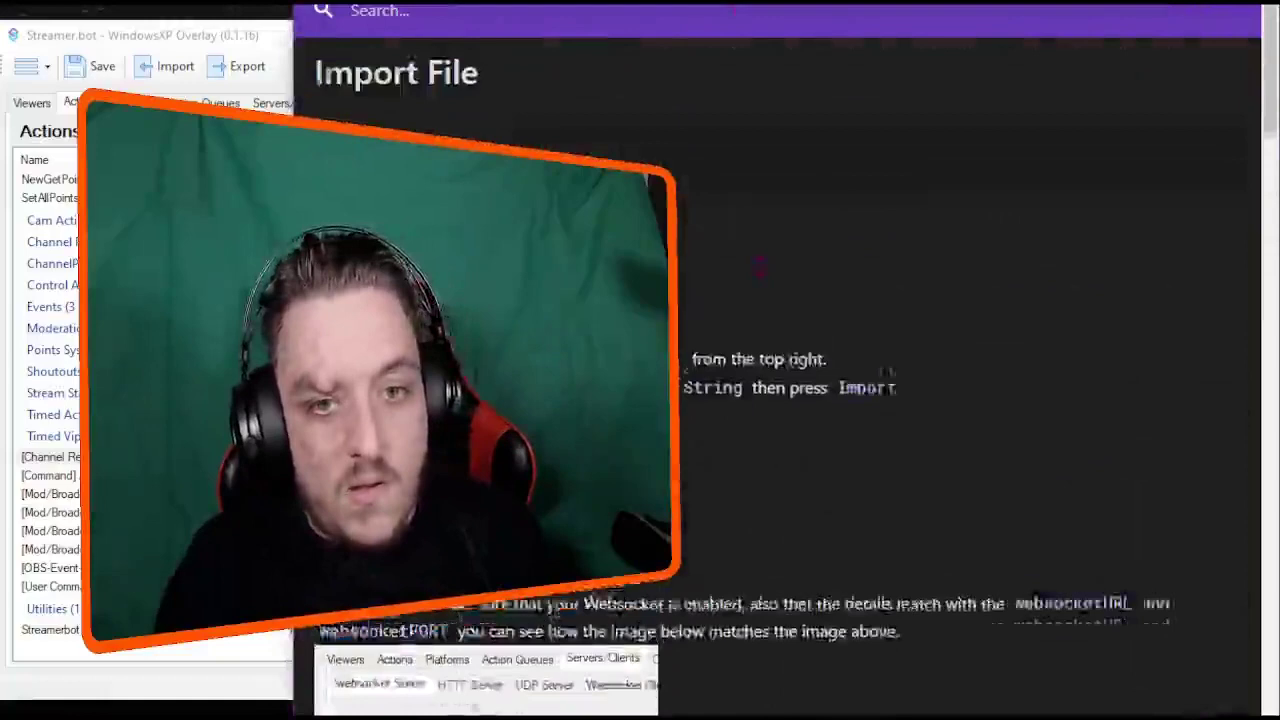
{"action": "scroll", "coordinate": [914, 271], "scroll_direction": "up", "scroll_amount": 2}
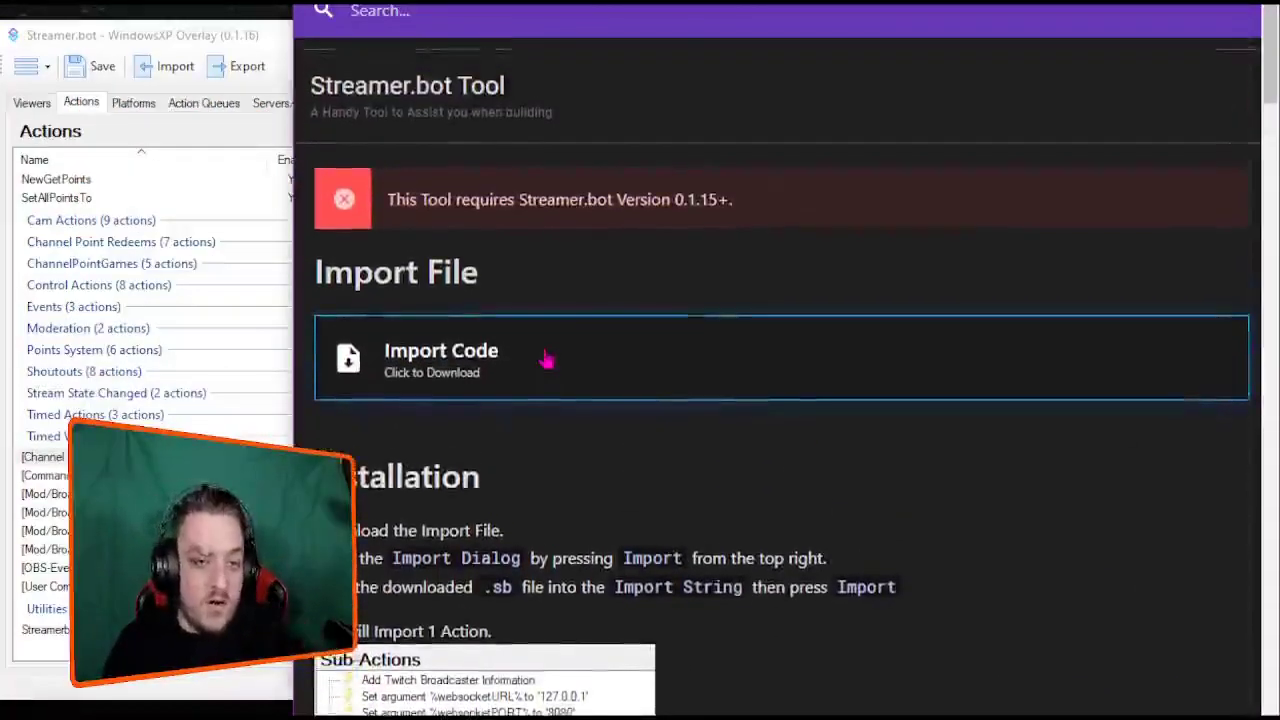
{"action": "scroll", "coordinate": [520, 345], "scroll_direction": "down", "scroll_amount": 4}
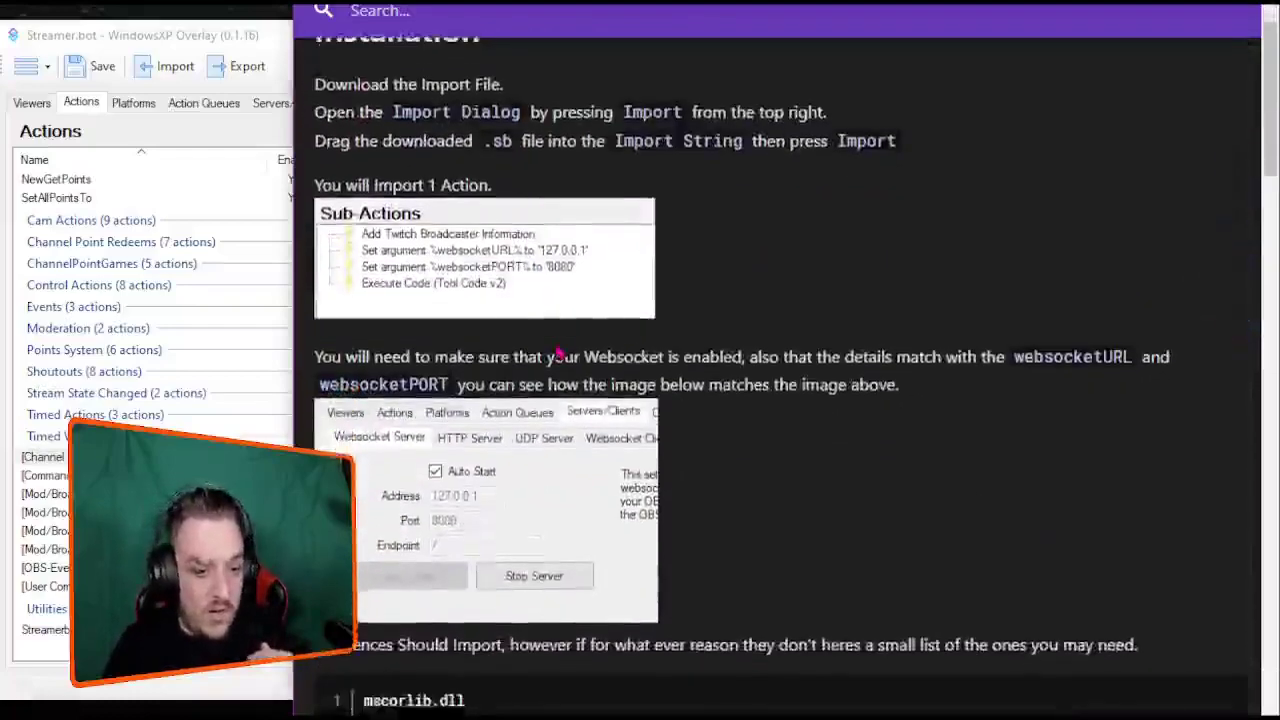
{"action": "scroll", "coordinate": [560, 352], "scroll_direction": "down", "scroll_amount": 10}
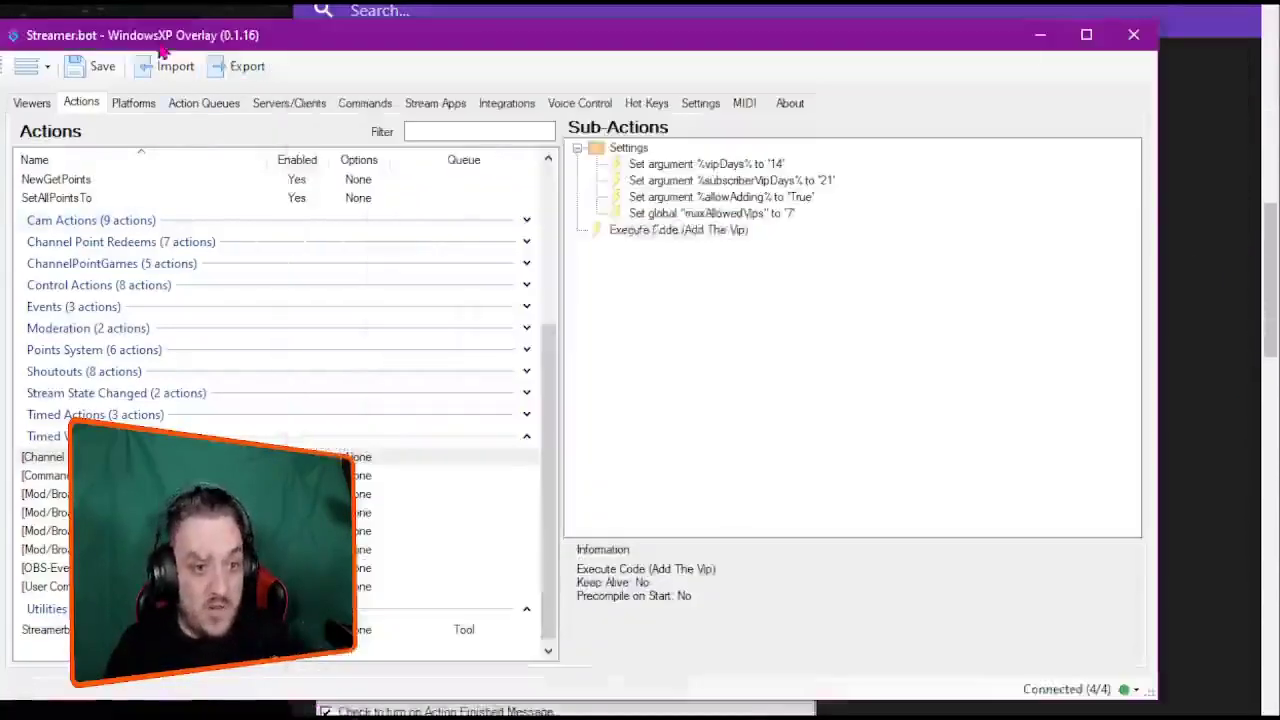
- Switch to Streamer.bot, open the Import Actions dialog to view it, and close it without importing
{"action": "left_click", "coordinate": [163, 52]}
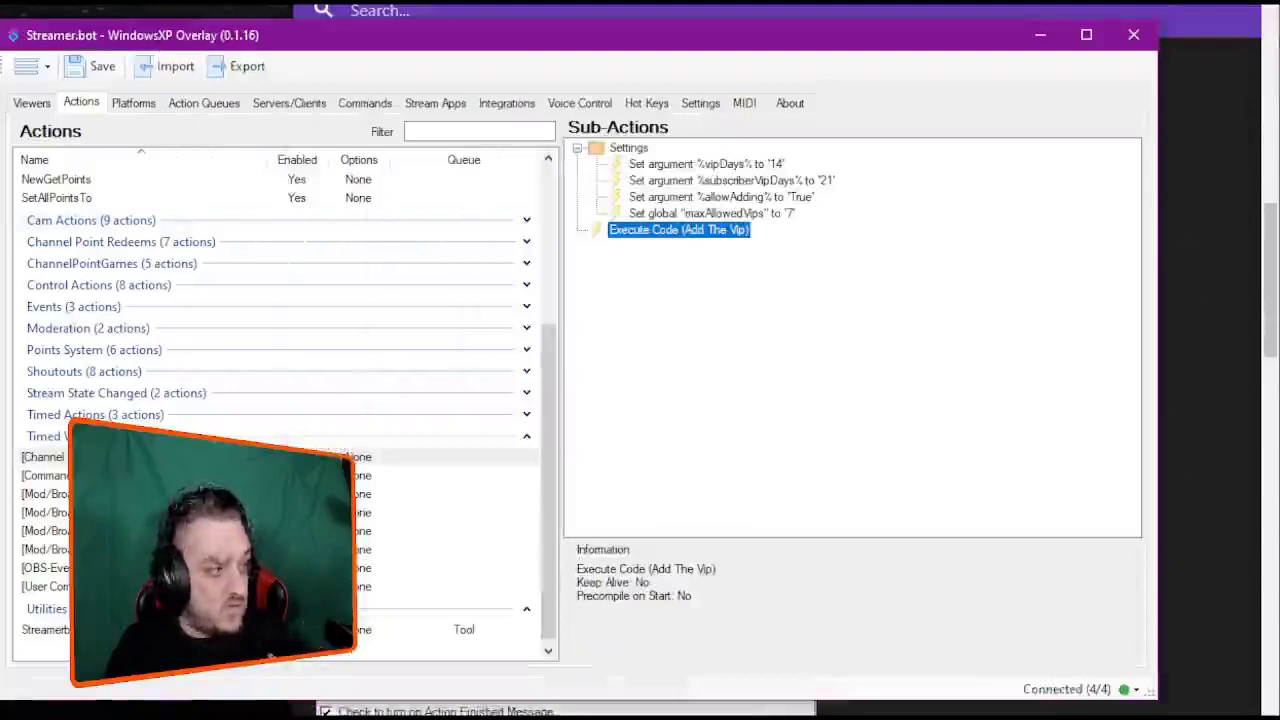
{"action": "left_click", "coordinate": [26, 66]}
{"action": "left_click", "coordinate": [62, 131]}
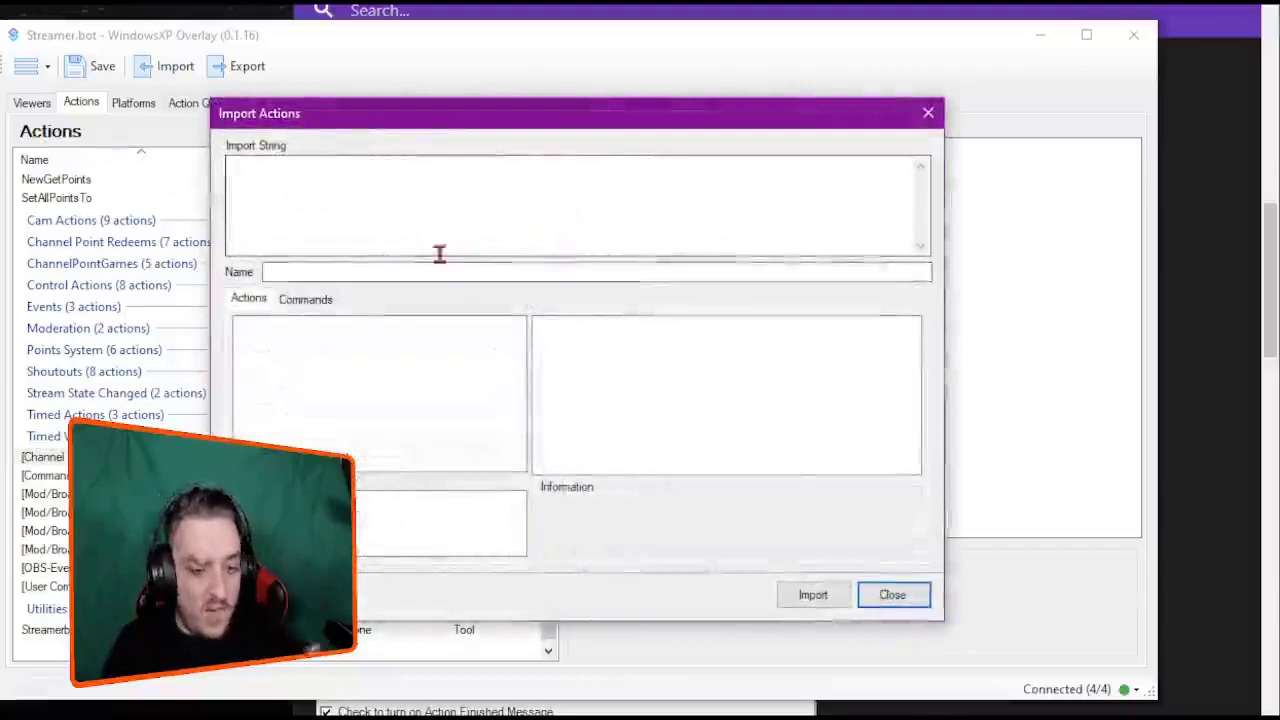
{"action": "left_click", "coordinate": [885, 600]}
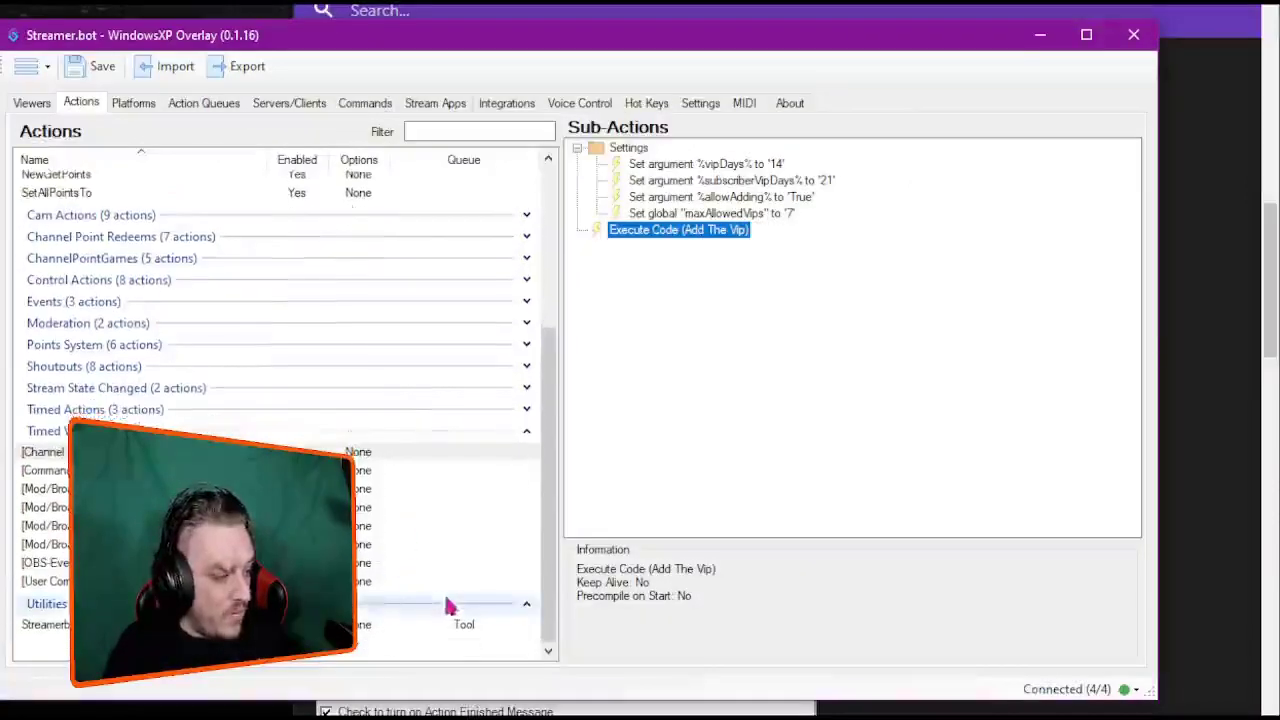
- Inspect the websocketURL and websocketPORT arguments of the Streamerbot tool action in the Utilities group
{"action": "left_click", "coordinate": [370, 629]}
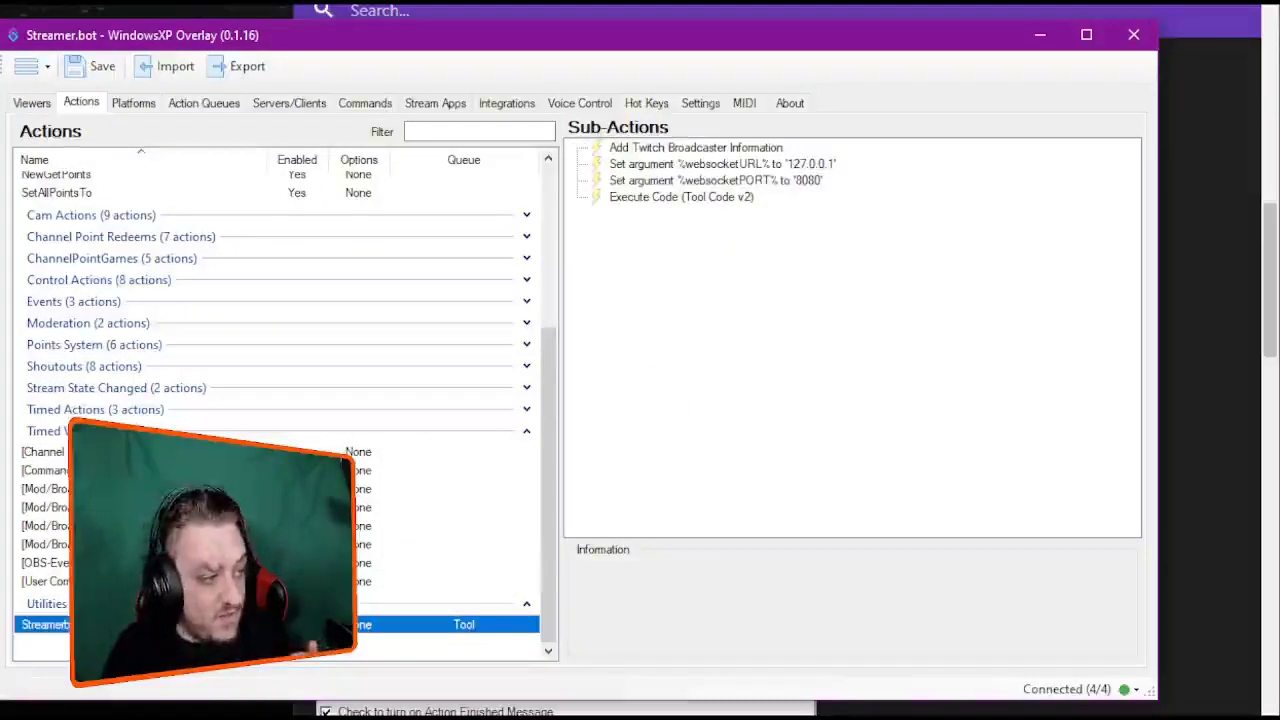
{"action": "left_click", "coordinate": [740, 165]}
{"action": "left_click", "coordinate": [740, 180]}
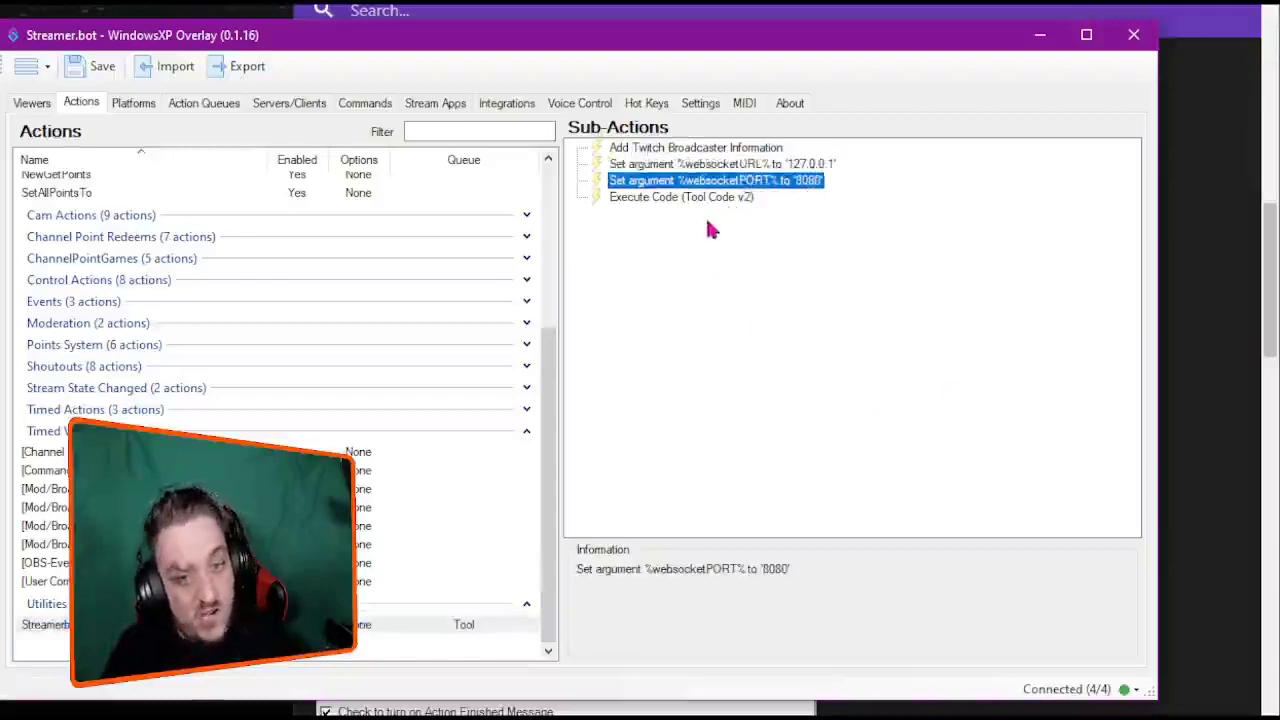
- Open the Execute Code (Tool Code v2) sub-action to check its code, and close the editor
{"action": "double_click", "coordinate": [665, 200]}
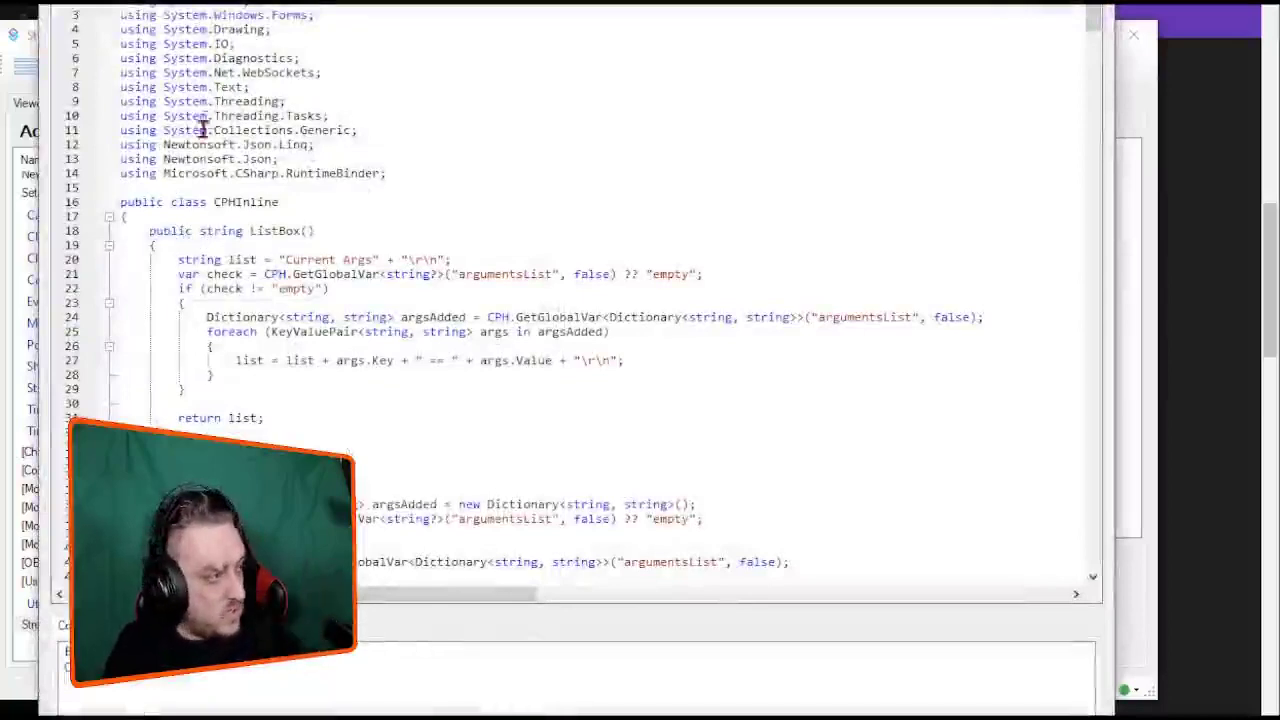
{"action": "left_click_drag", "start_coordinate": [576, 2], "coordinate": [574, 40]}
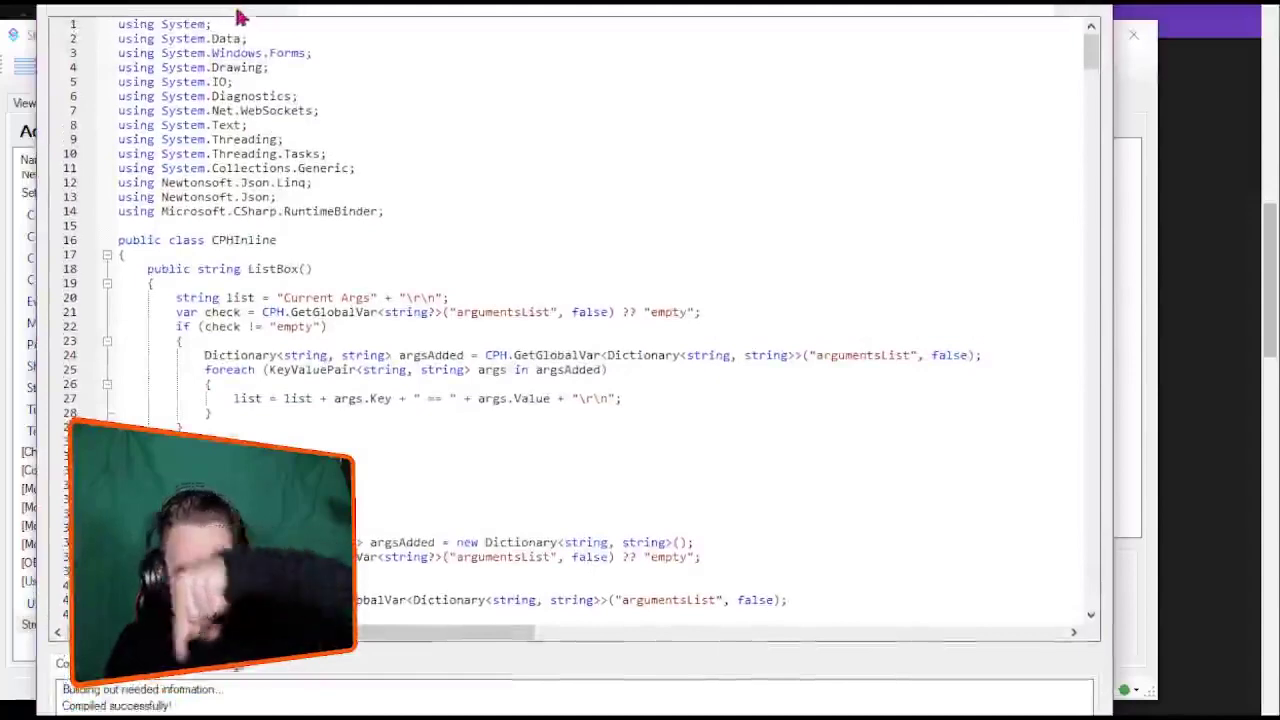
{"action": "left_click_drag", "start_coordinate": [246, 5], "coordinate": [250, 0]}
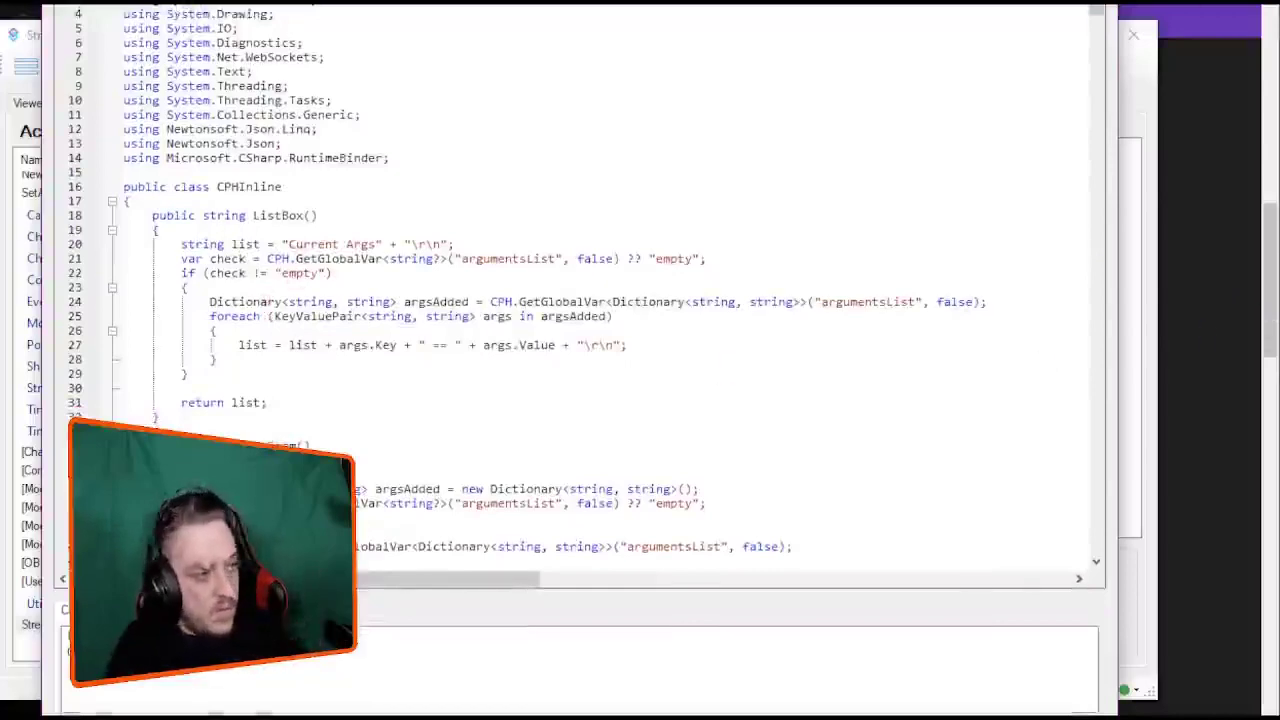
{"action": "key", "text": "Escape"}
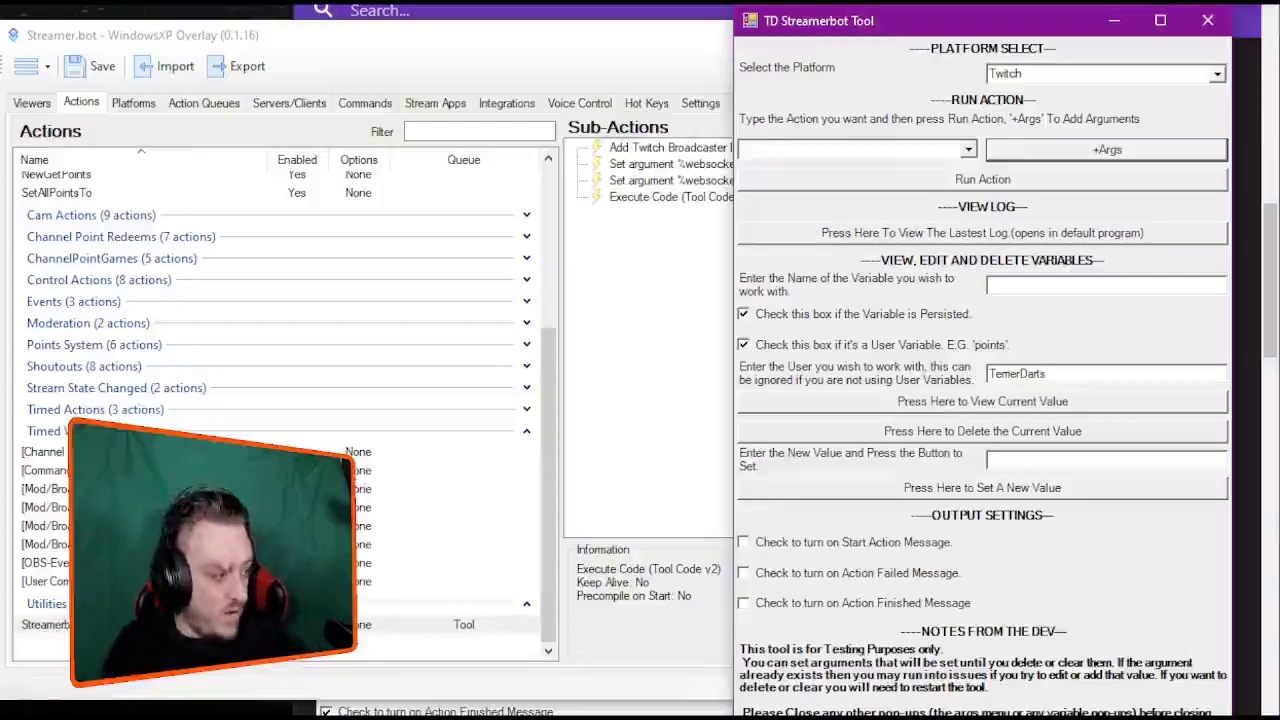
- Review the channel reward timed VIP action's vipDays, subscriberVipDays, allowAdding and maxAllowedVips settings and its Add The Vip code sub-action
{"action": "left_click", "coordinate": [450, 60]}
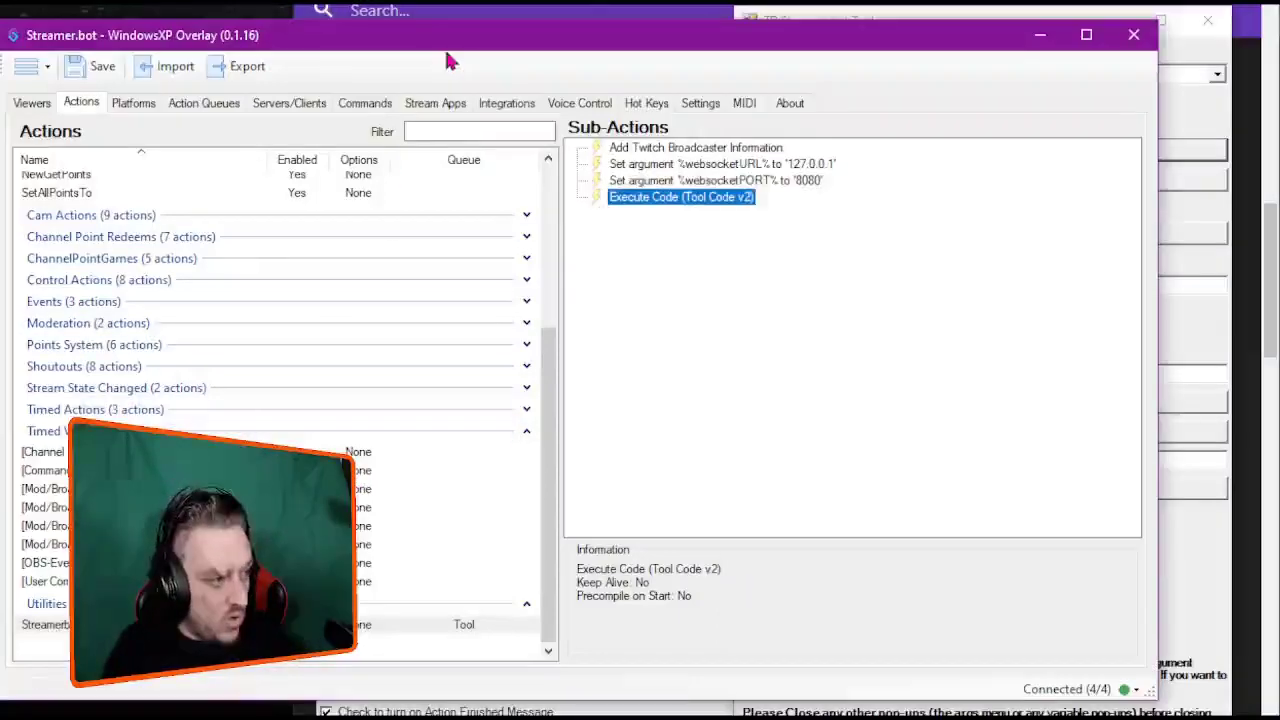
{"action": "left_click", "coordinate": [413, 453]}
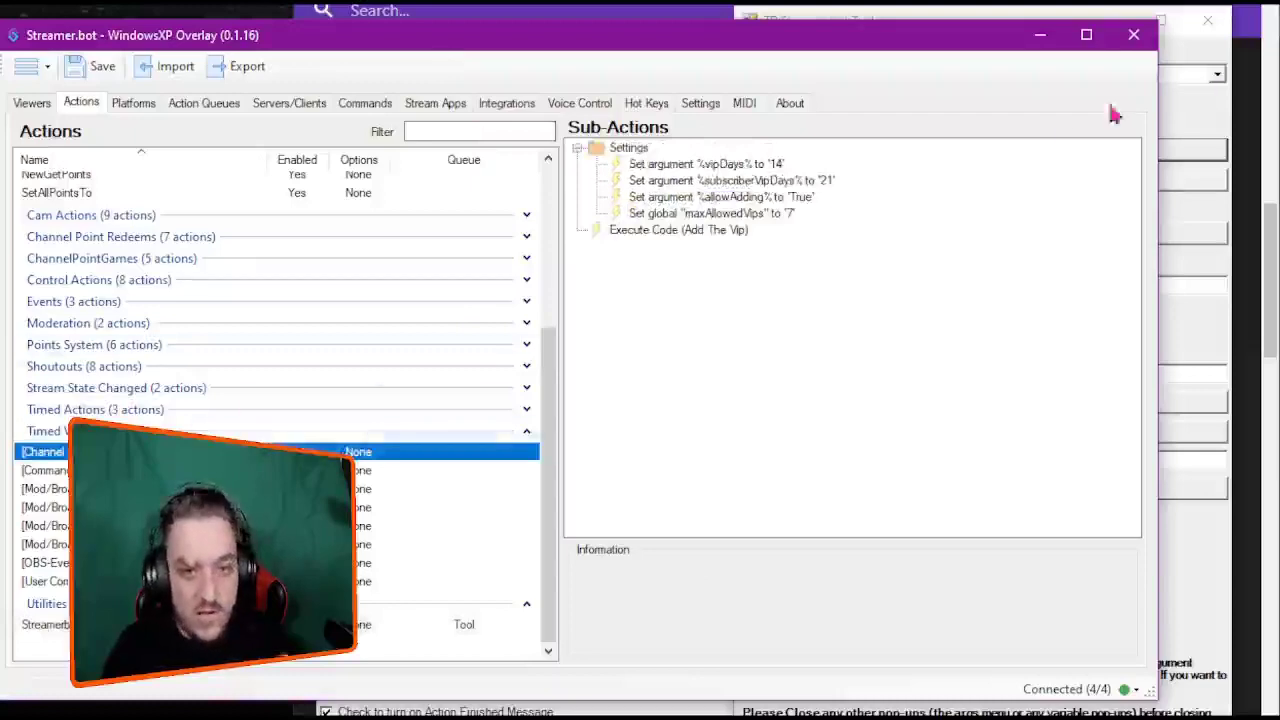
{"action": "left_click", "coordinate": [710, 165]}
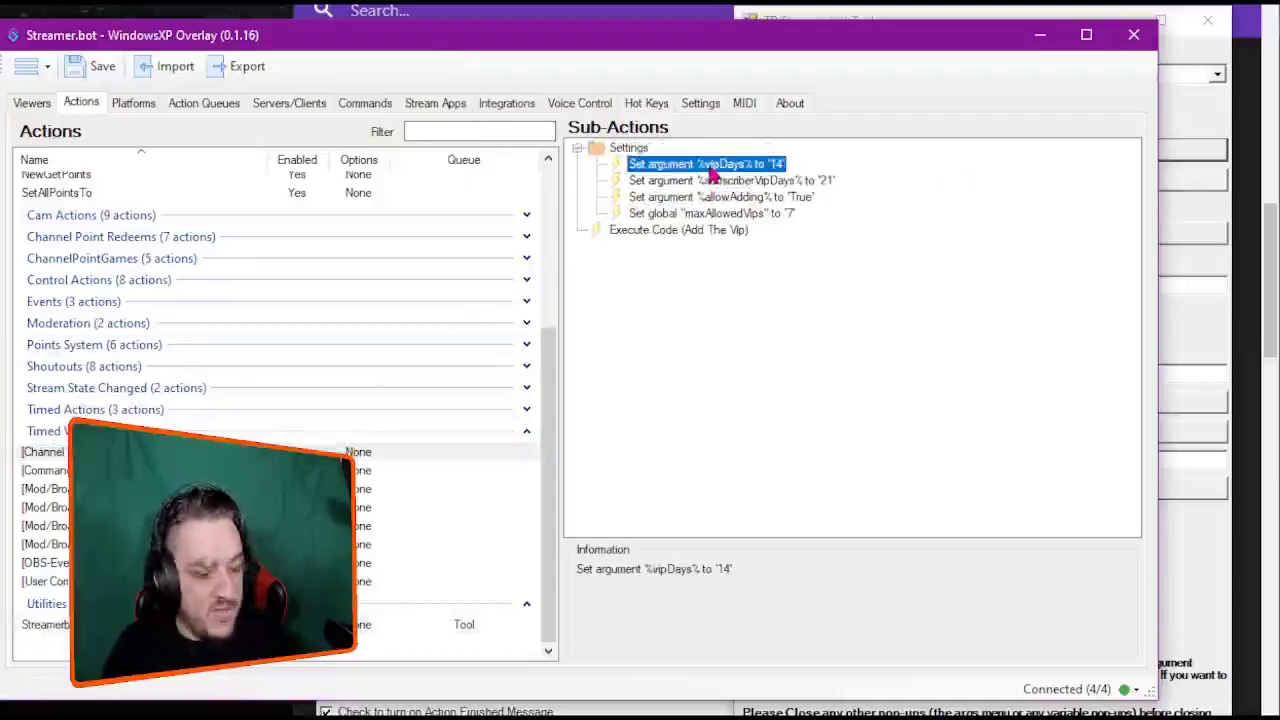
{"action": "left_click", "coordinate": [728, 197]}
{"action": "left_click", "coordinate": [729, 181]}
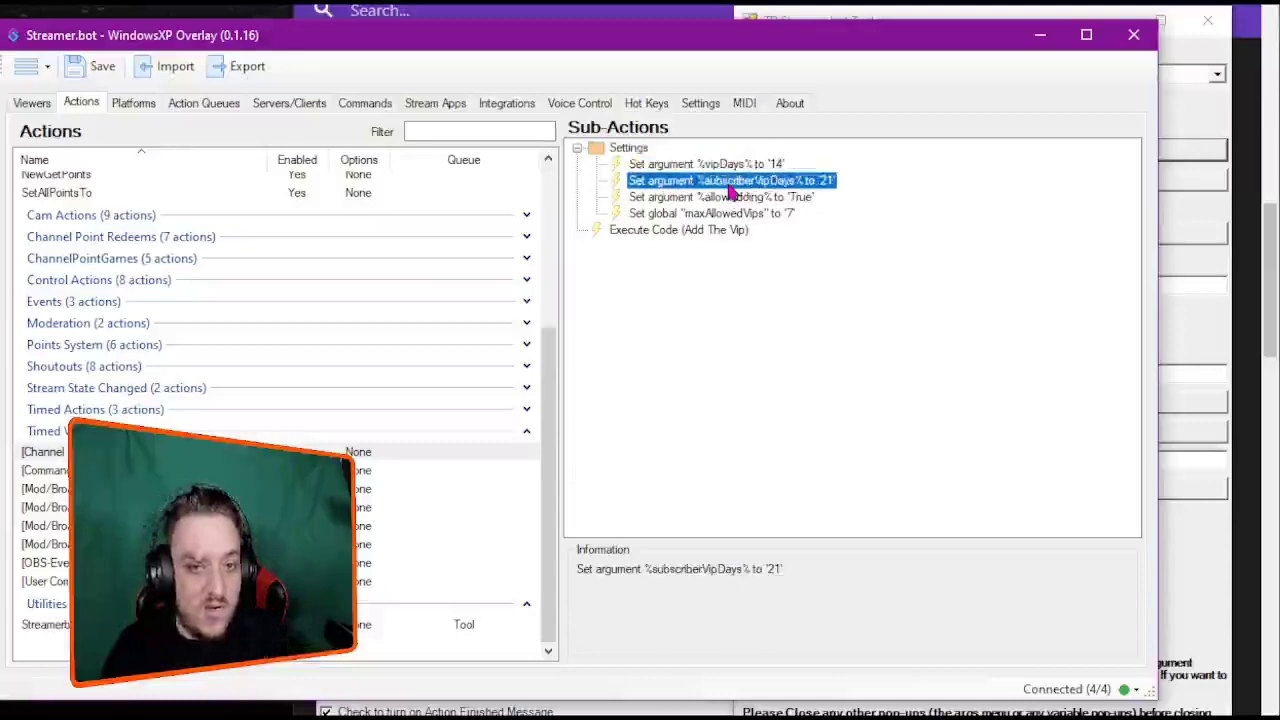
{"action": "left_click", "coordinate": [731, 197]}
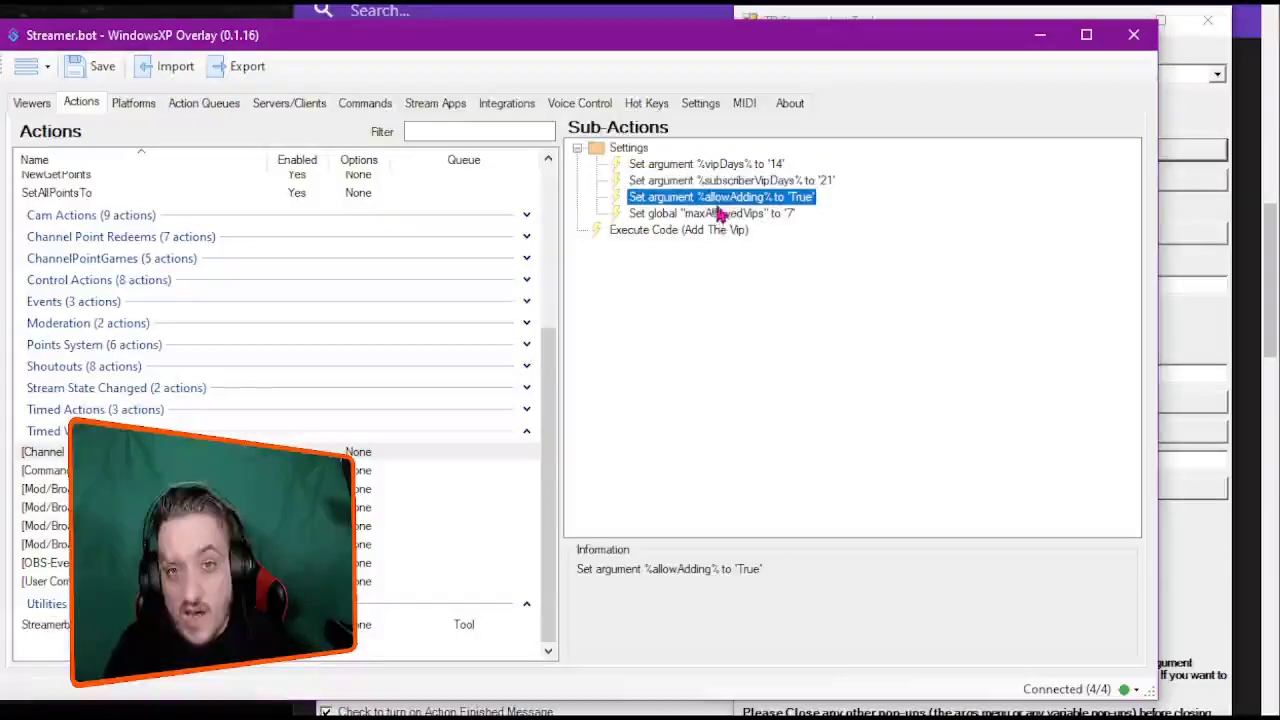
{"action": "left_click", "coordinate": [725, 216]}
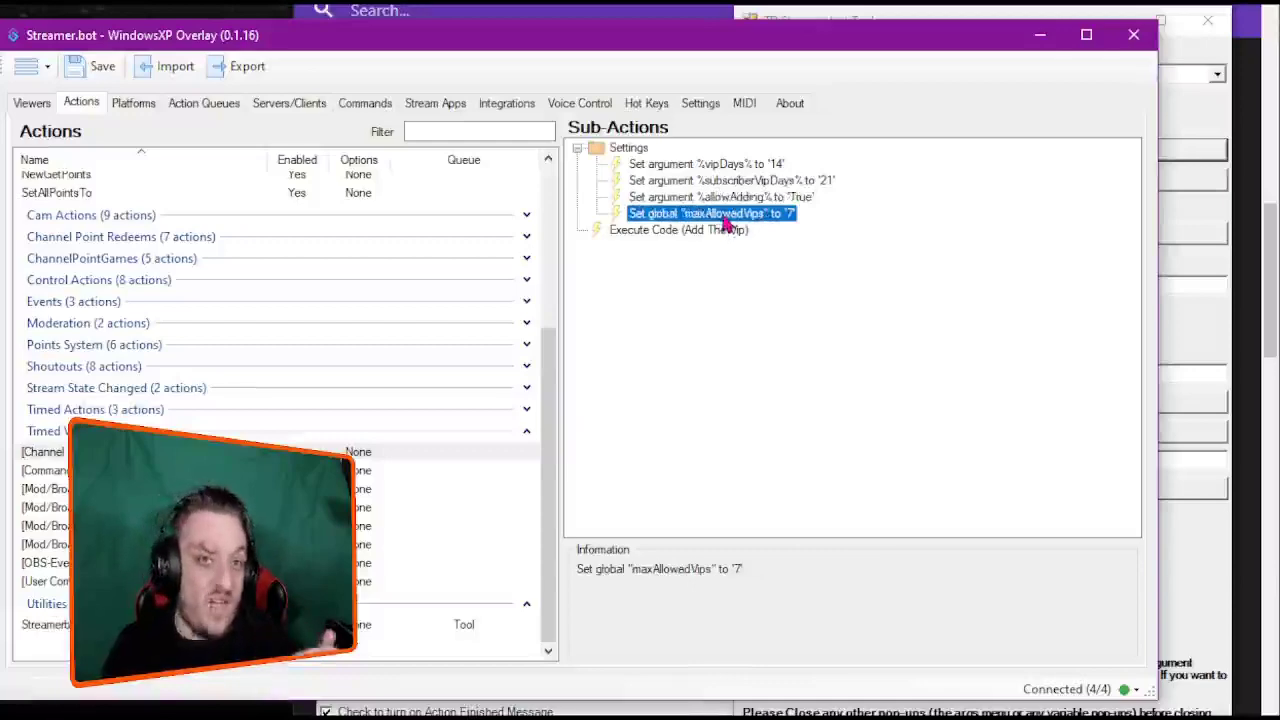
{"action": "left_click", "coordinate": [695, 233]}
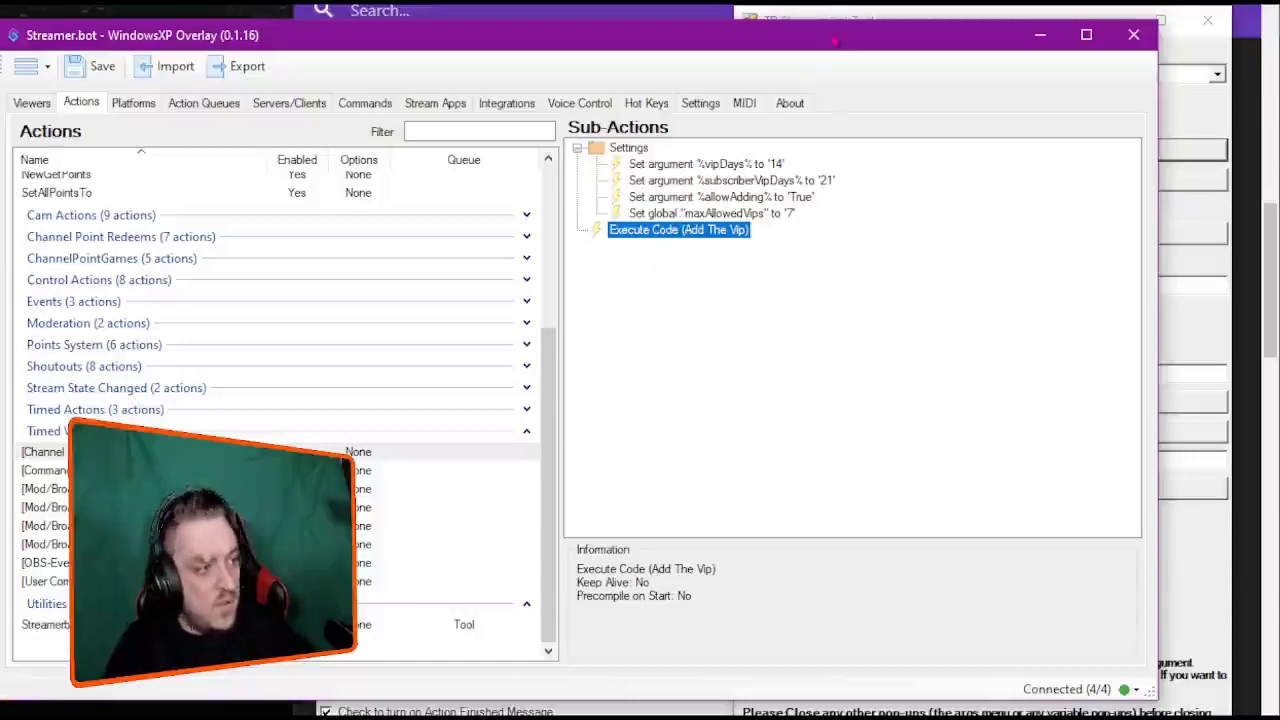
- In TD Streamerbot Tool, choose "[Channel Reward] Add user as timed VIP" as the action to run
{"action": "left_click", "coordinate": [830, 19]}
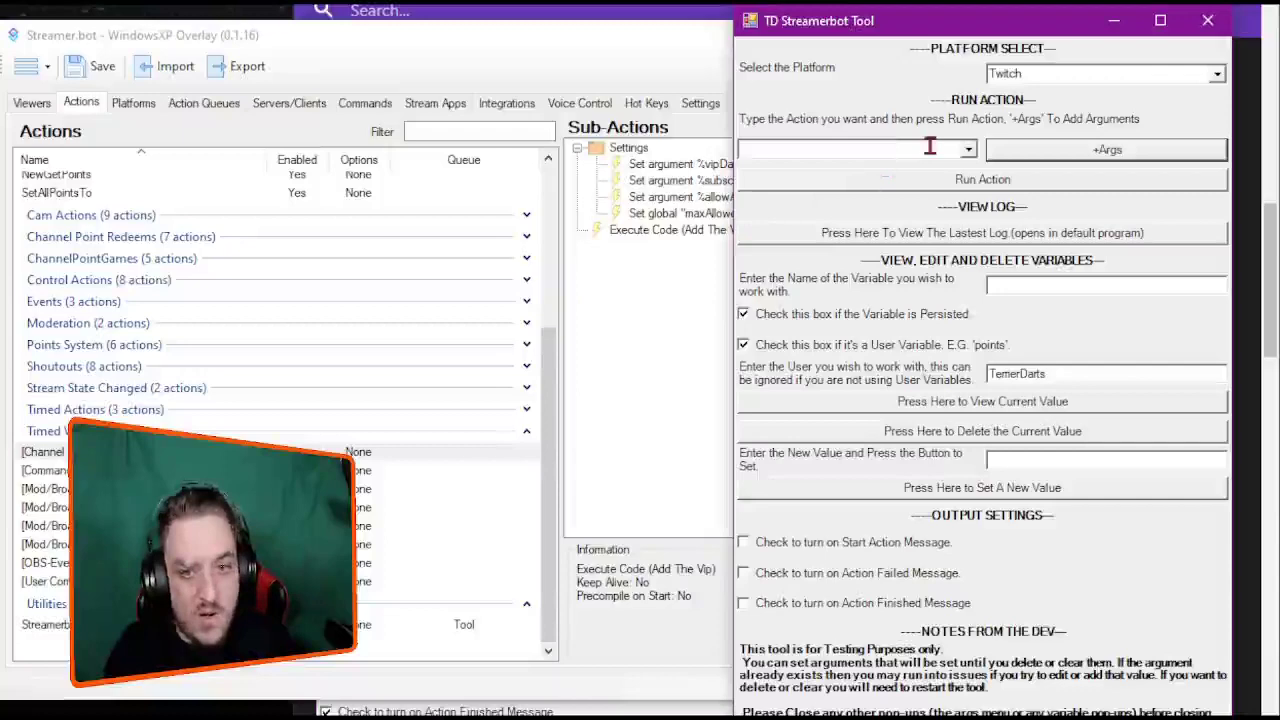
{"action": "left_click", "coordinate": [970, 150]}
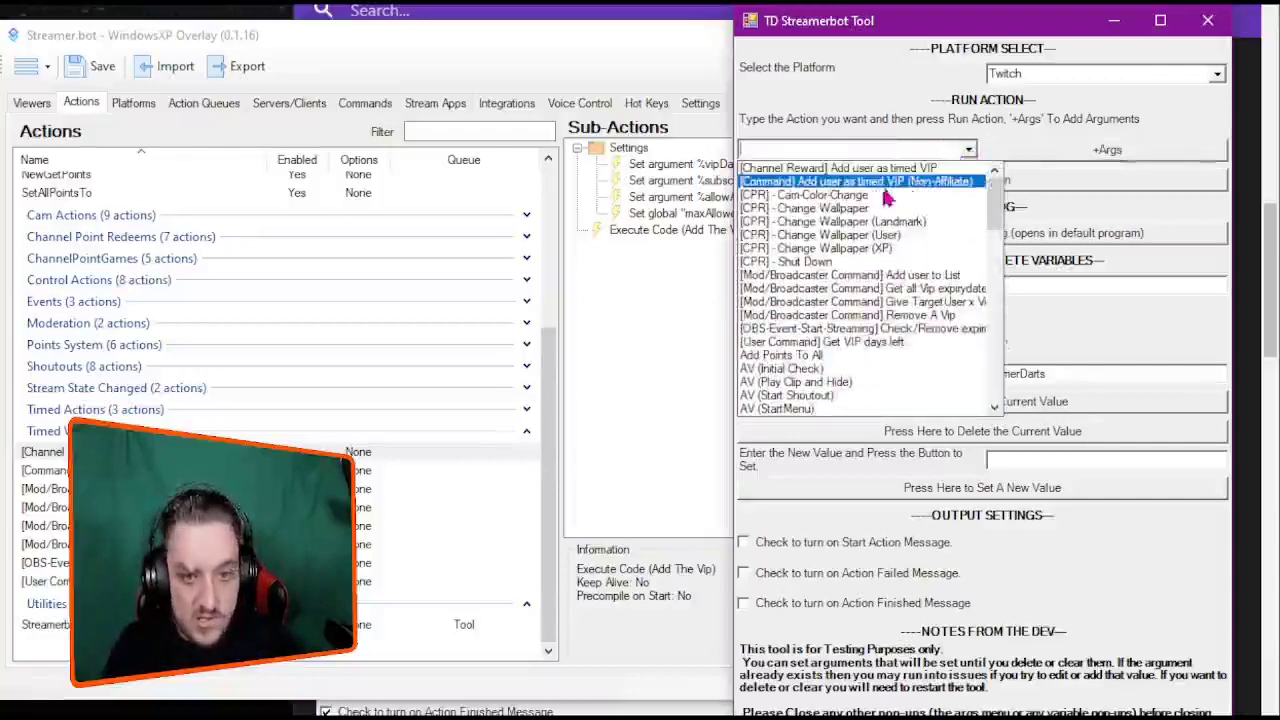
{"action": "left_click", "coordinate": [818, 169]}
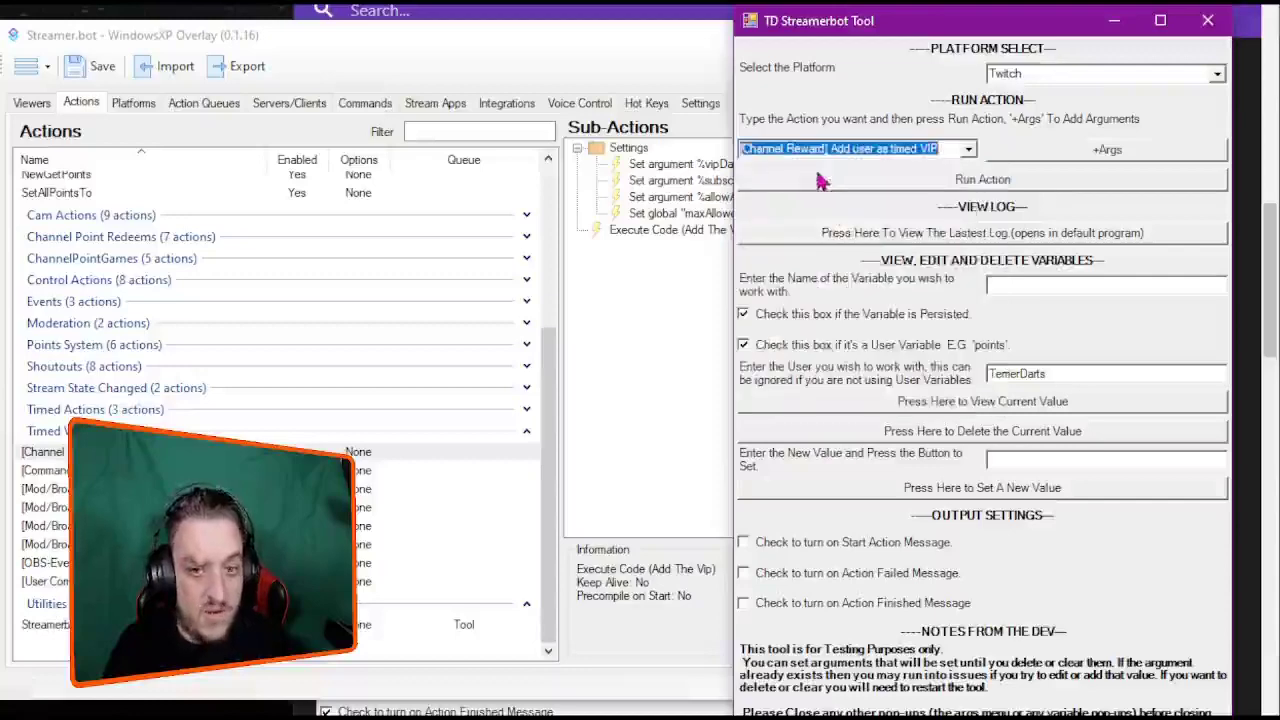
- Open the argument editor for the chosen action and place it over the tool window to review the current arguments
{"action": "left_click", "coordinate": [1076, 152]}
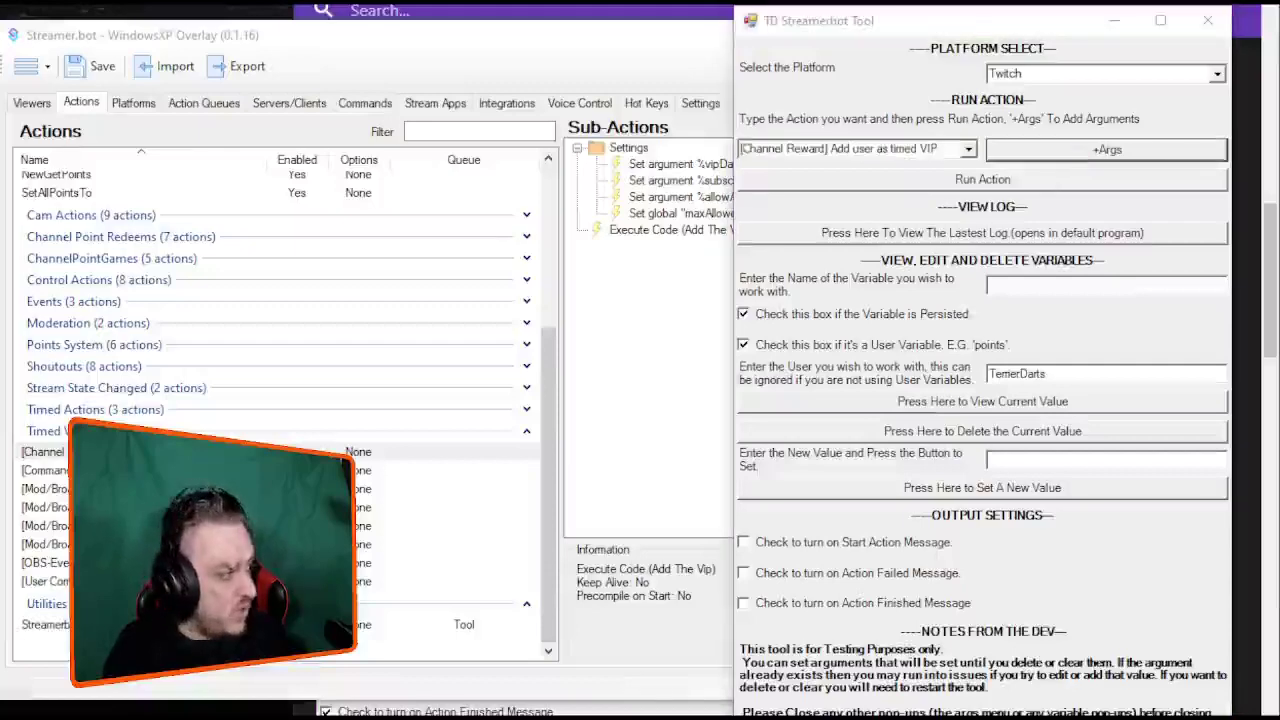
{"action": "left_click_drag", "start_coordinate": [60, 203], "coordinate": [515, 120]}
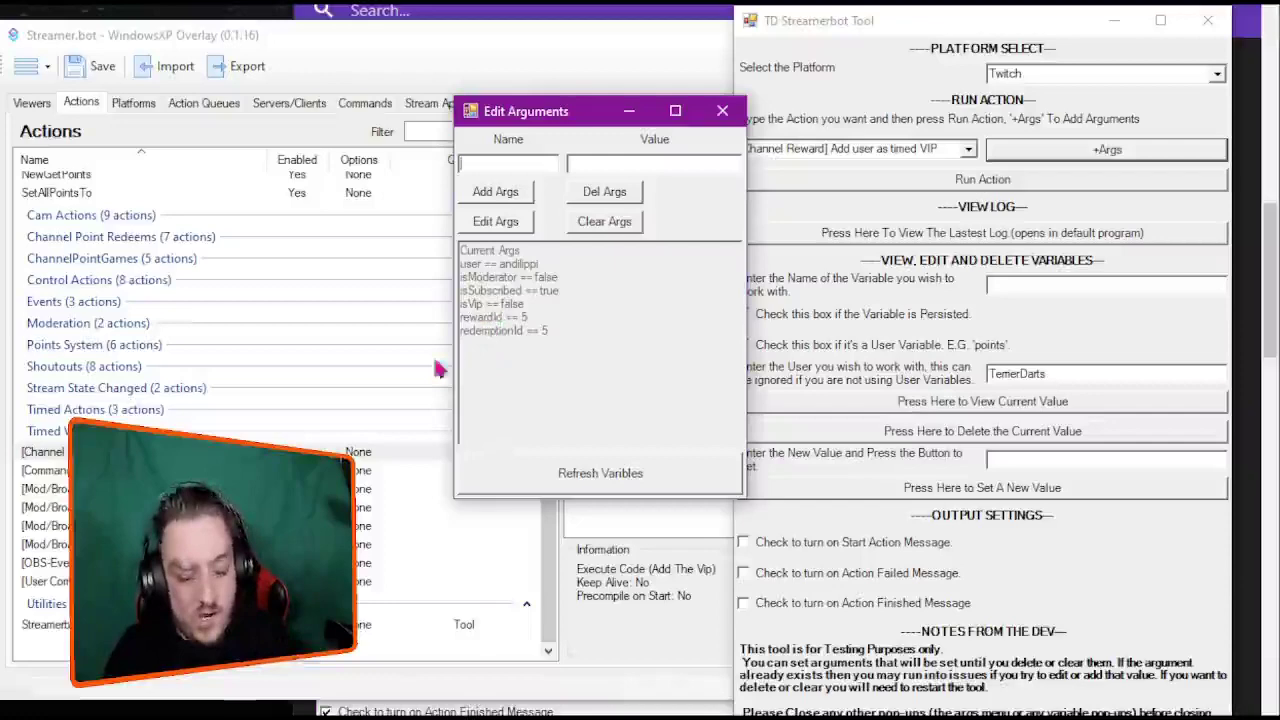
{"action": "left_click_drag", "start_coordinate": [478, 113], "coordinate": [807, 210]}
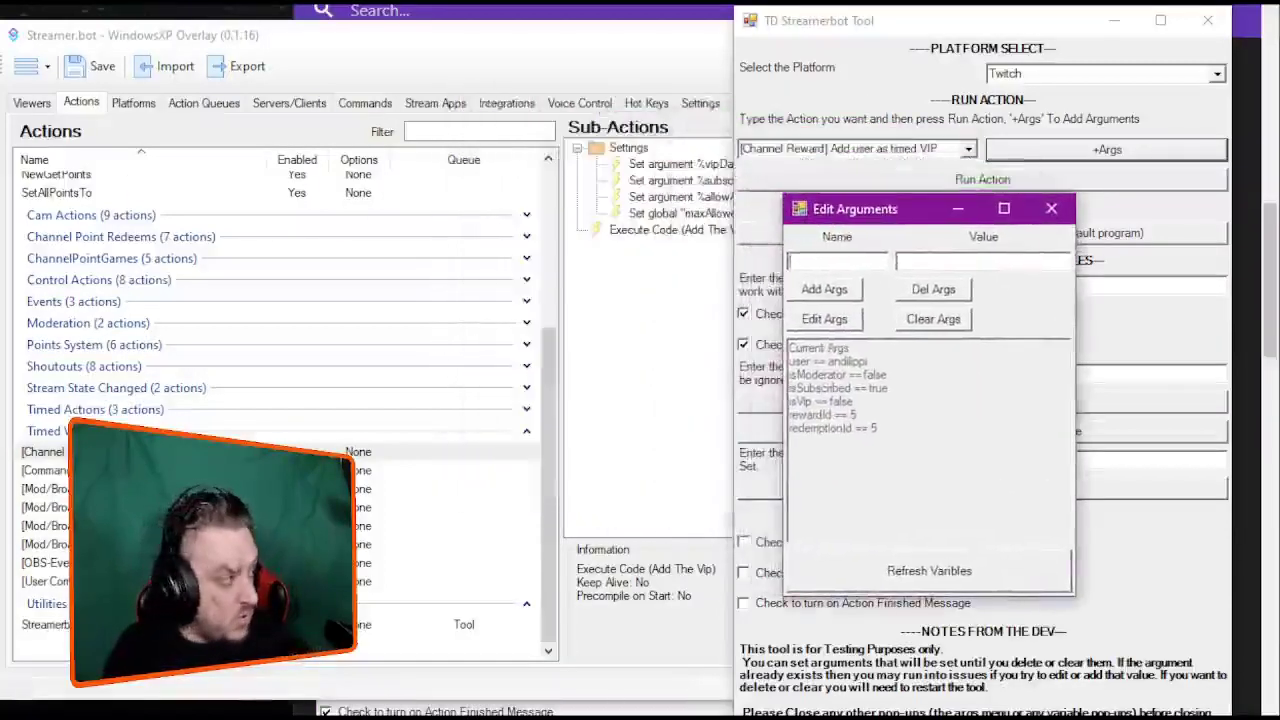
- Bring the stream chat beside the tool and turn on the Start, Failed and Finished action messages
{"action": "left_click_drag", "start_coordinate": [0, 125], "coordinate": [485, 17]}
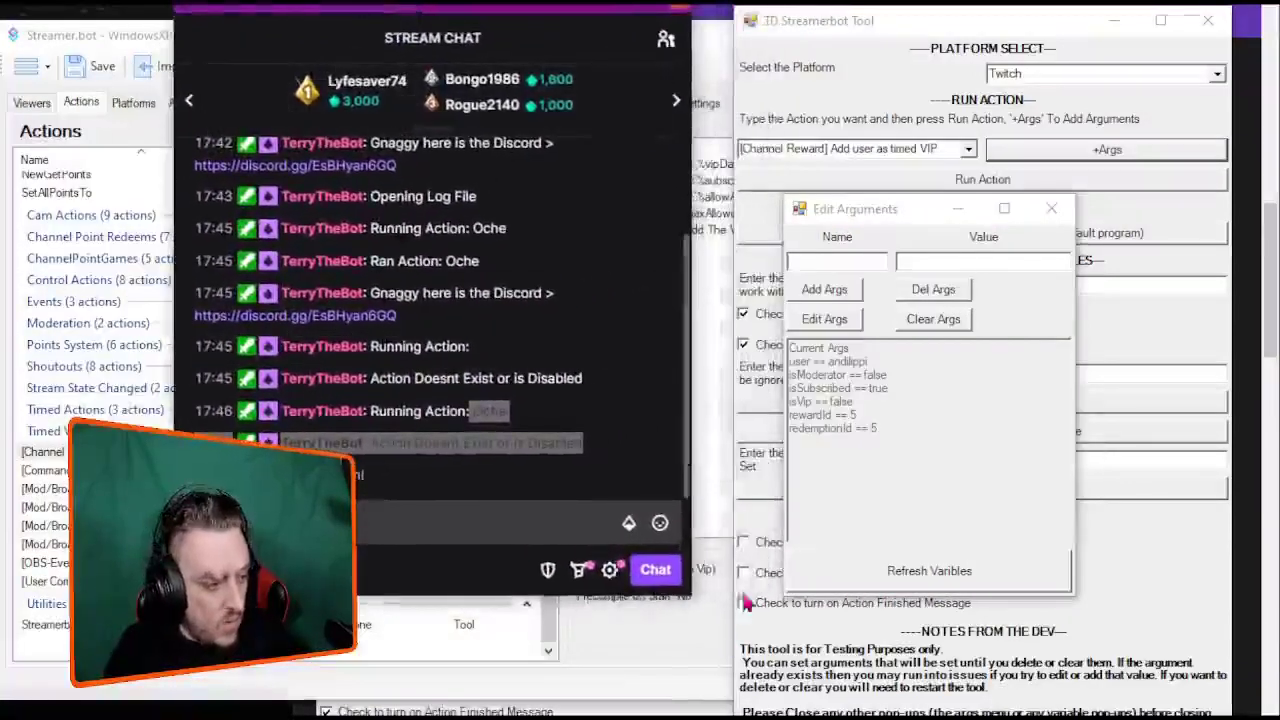
{"action": "left_click", "coordinate": [743, 541]}
{"action": "left_click", "coordinate": [743, 572]}
{"action": "left_click", "coordinate": [743, 603]}
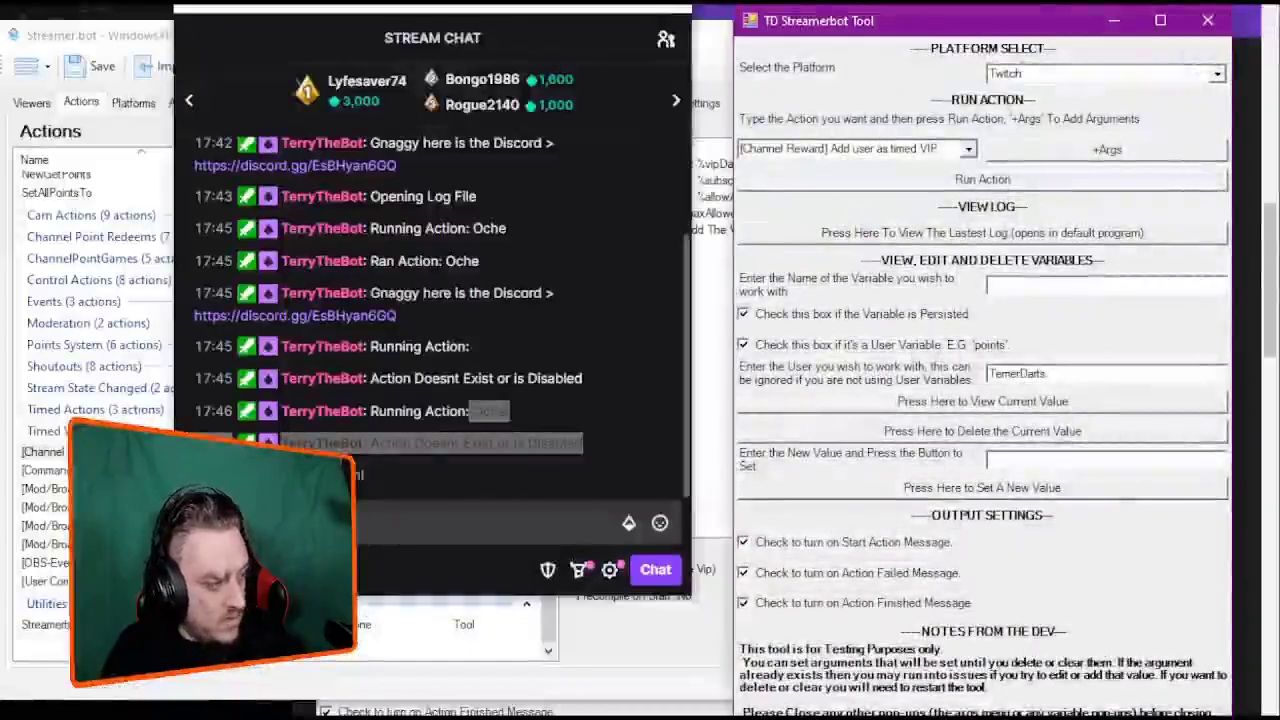
- List the channel's VIPs in the stream chat with the /vips command and examine the returned names
{"action": "left_click", "coordinate": [450, 522]}
{"action": "type", "text": "/vips"}
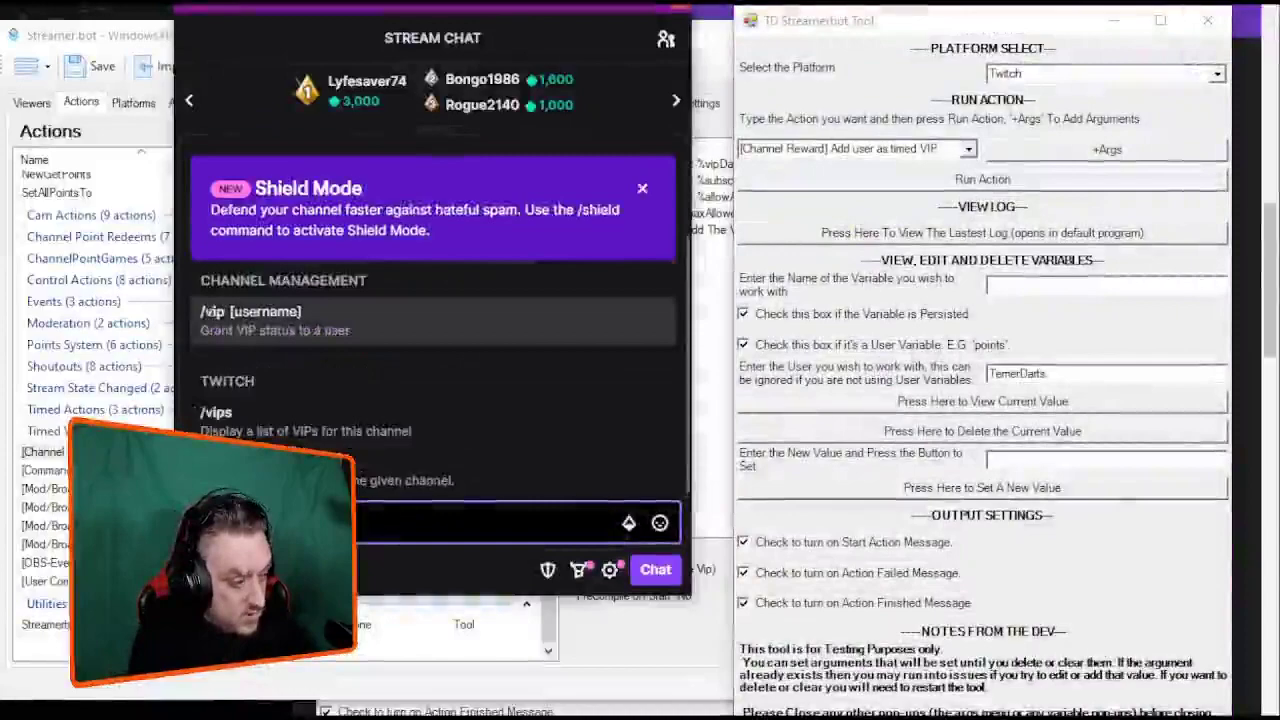
{"action": "key", "text": "Return"}
{"action": "type", "text": "/"}
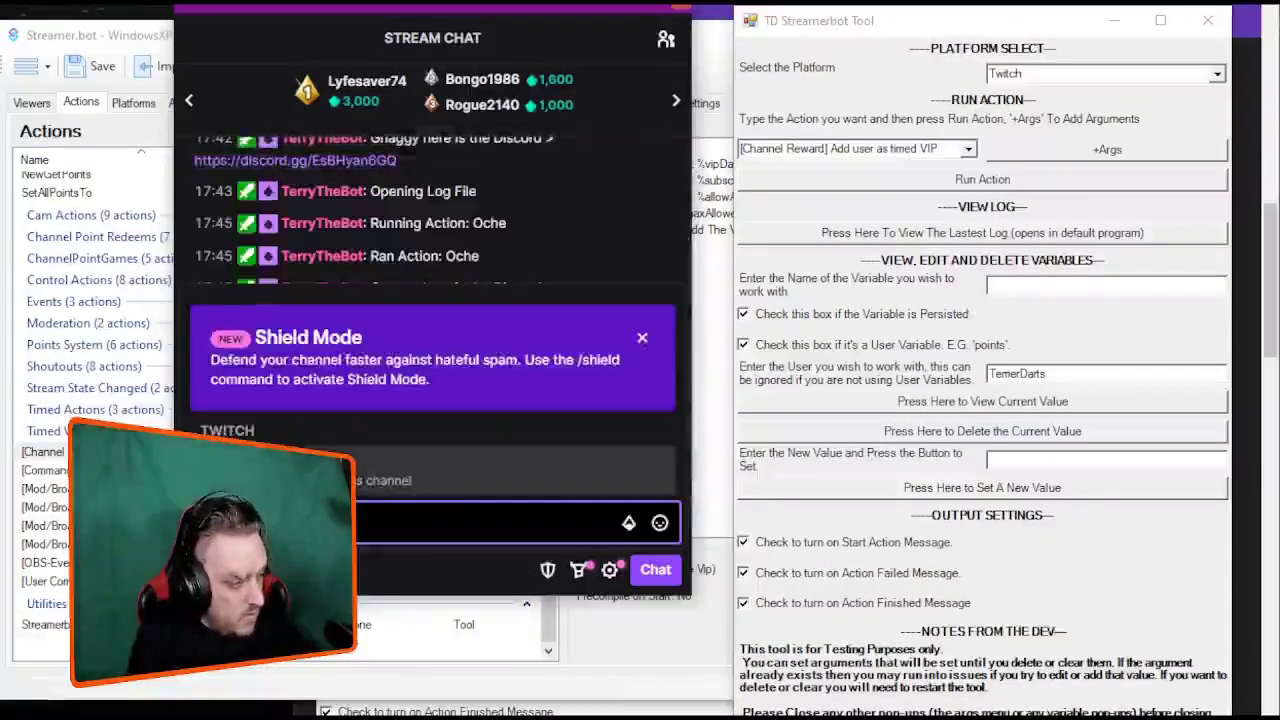
{"action": "key", "text": "Return"}
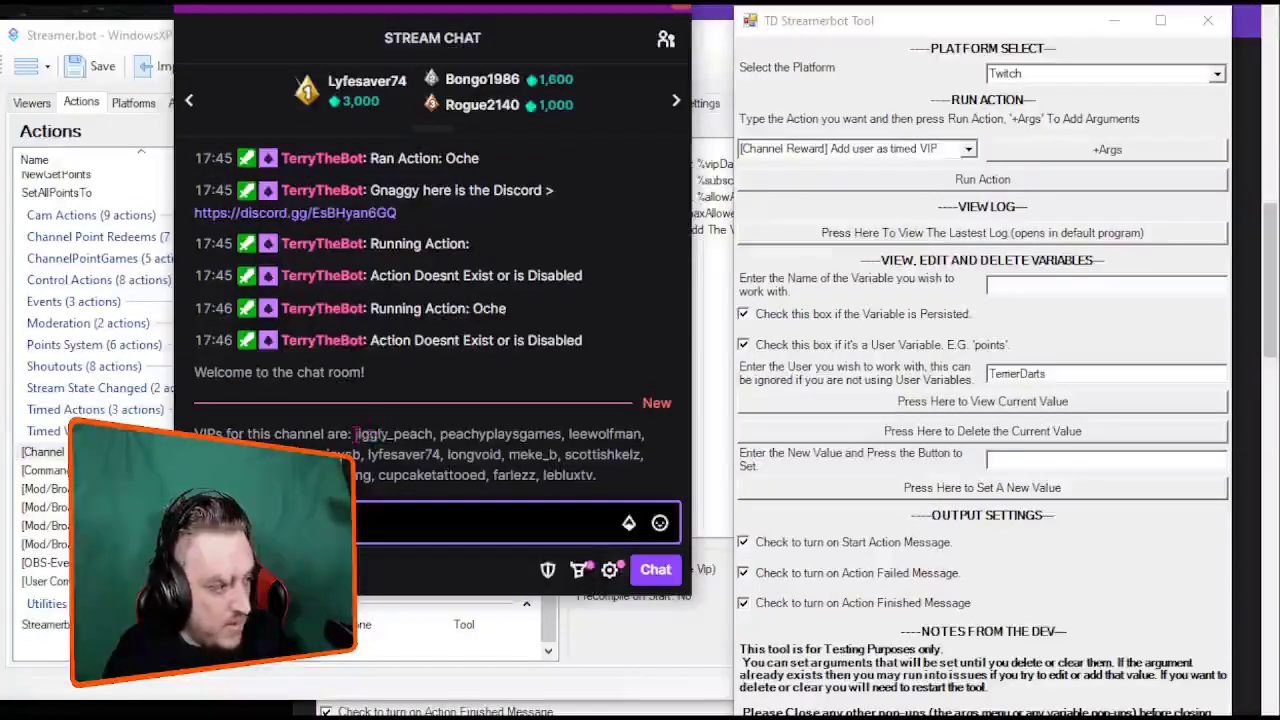
{"action": "left_click_drag", "start_coordinate": [356, 434], "coordinate": [650, 488]}
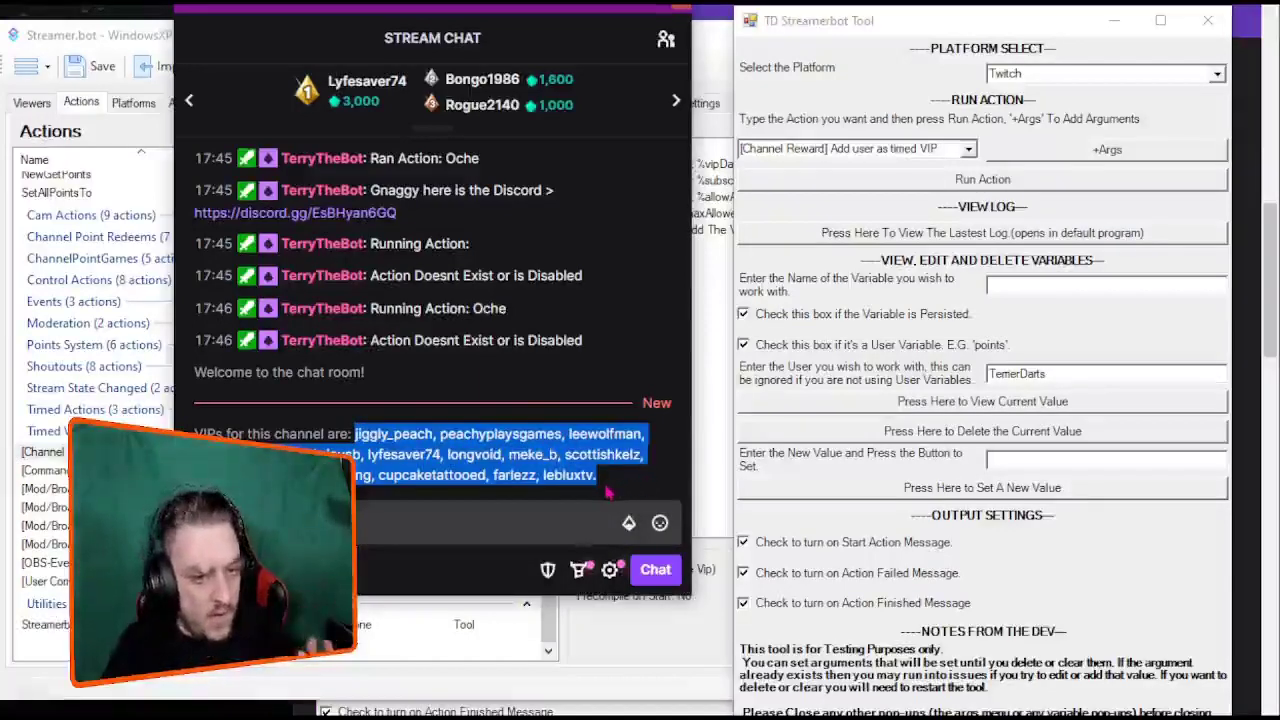
{"action": "left_click", "coordinate": [607, 489]}
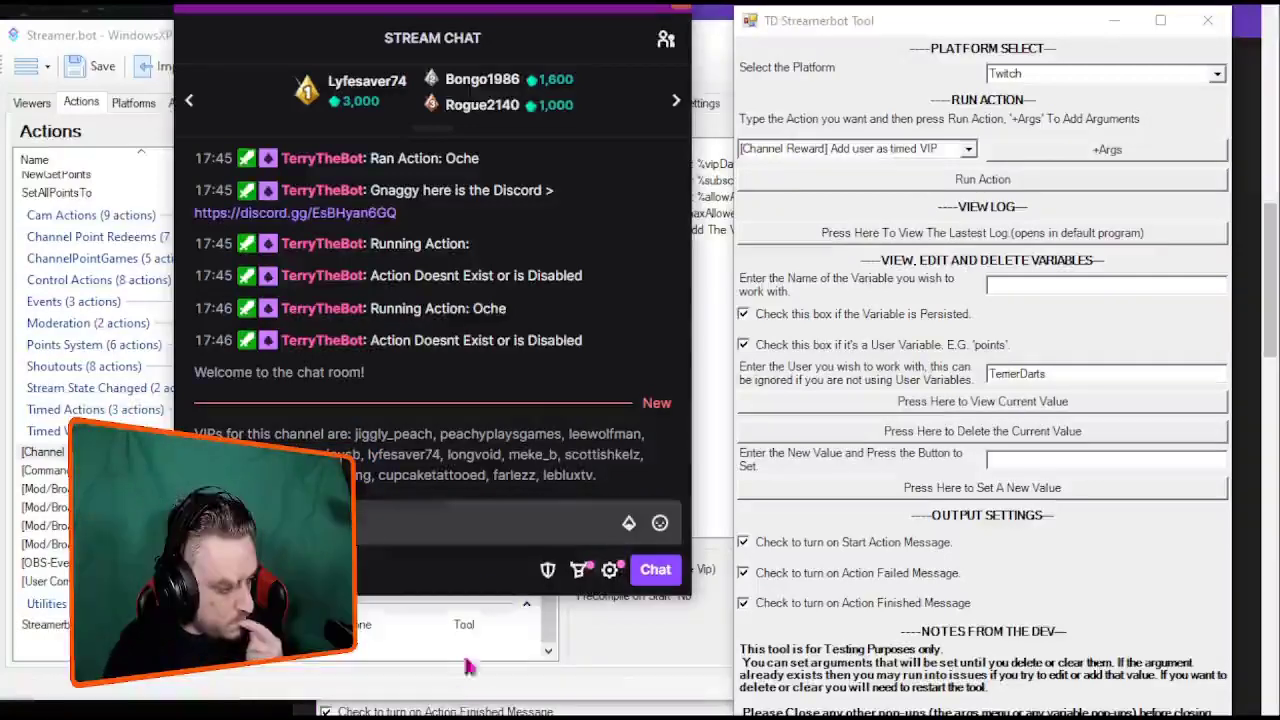
- Run the "[Channel Reward] Add user as timed VIP" action with the stored test arguments
{"action": "left_click", "coordinate": [1010, 180]}
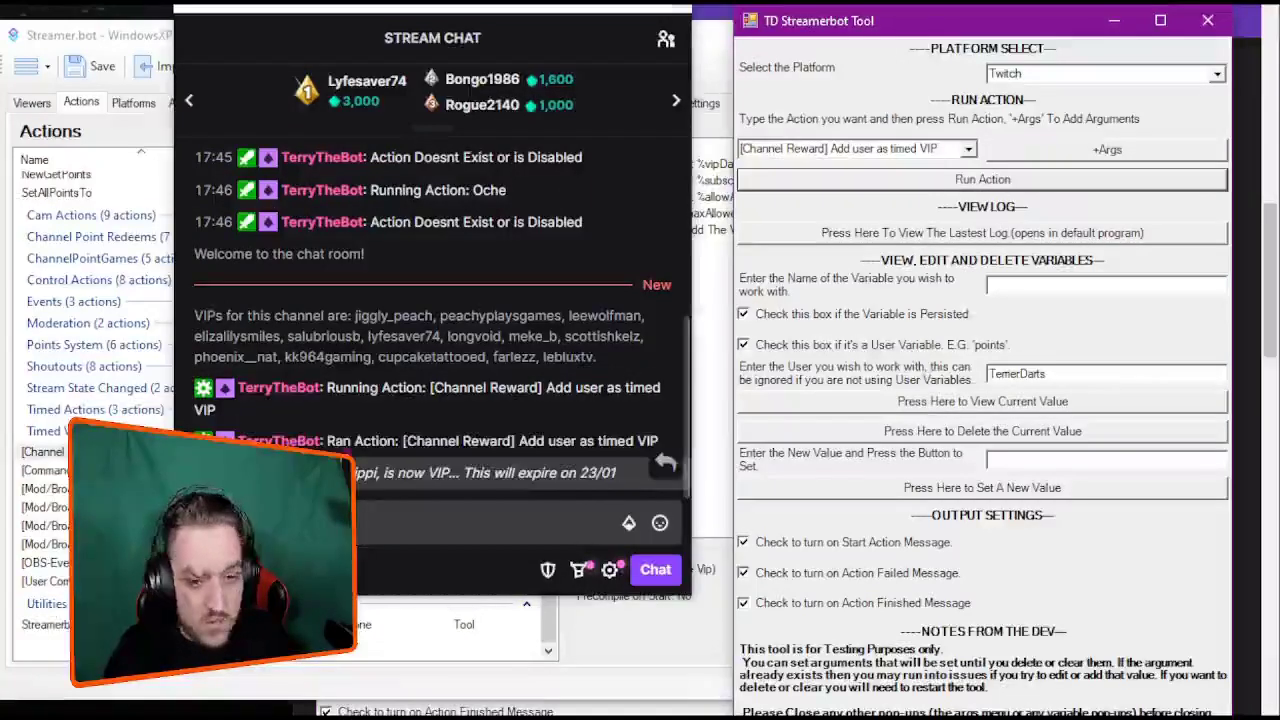
- List the channel's VIPs again with the /vips command in the stream chat and highlight the last name in the returned list
{"action": "left_click_drag", "start_coordinate": [429, 12], "coordinate": [659, 36]}
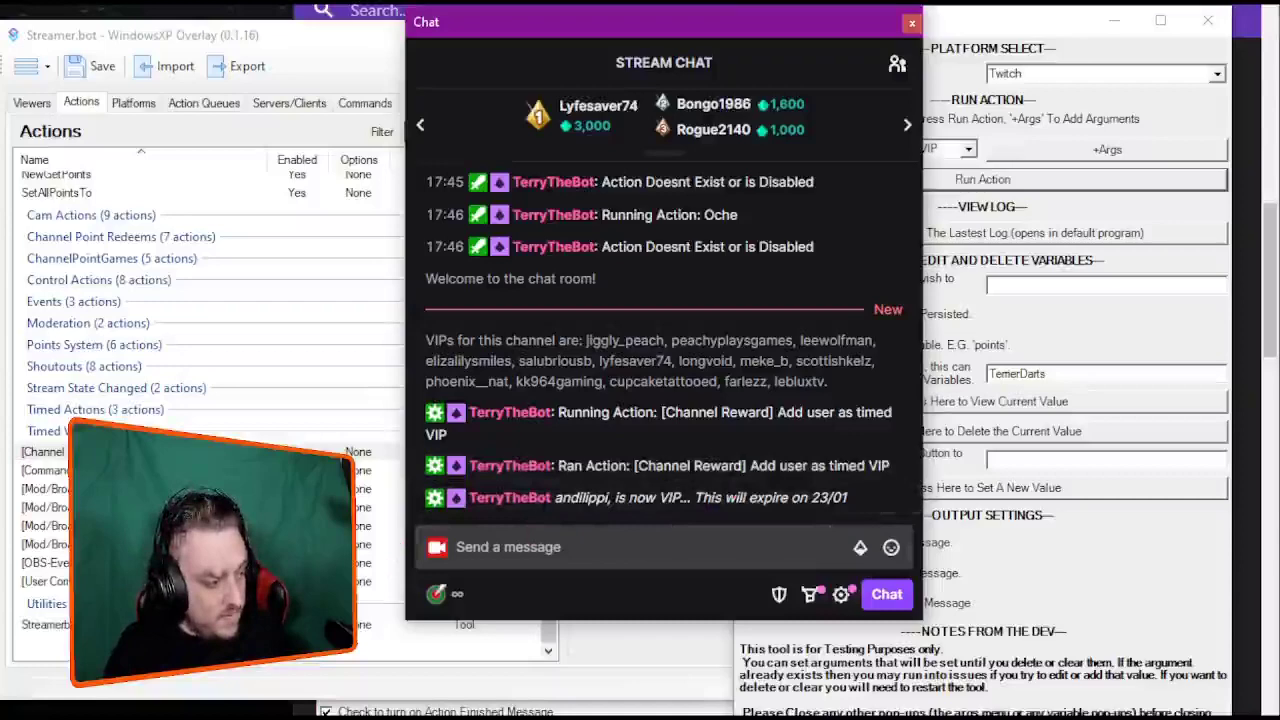
{"action": "left_click", "coordinate": [541, 545]}
{"action": "type", "text": "/vid"}
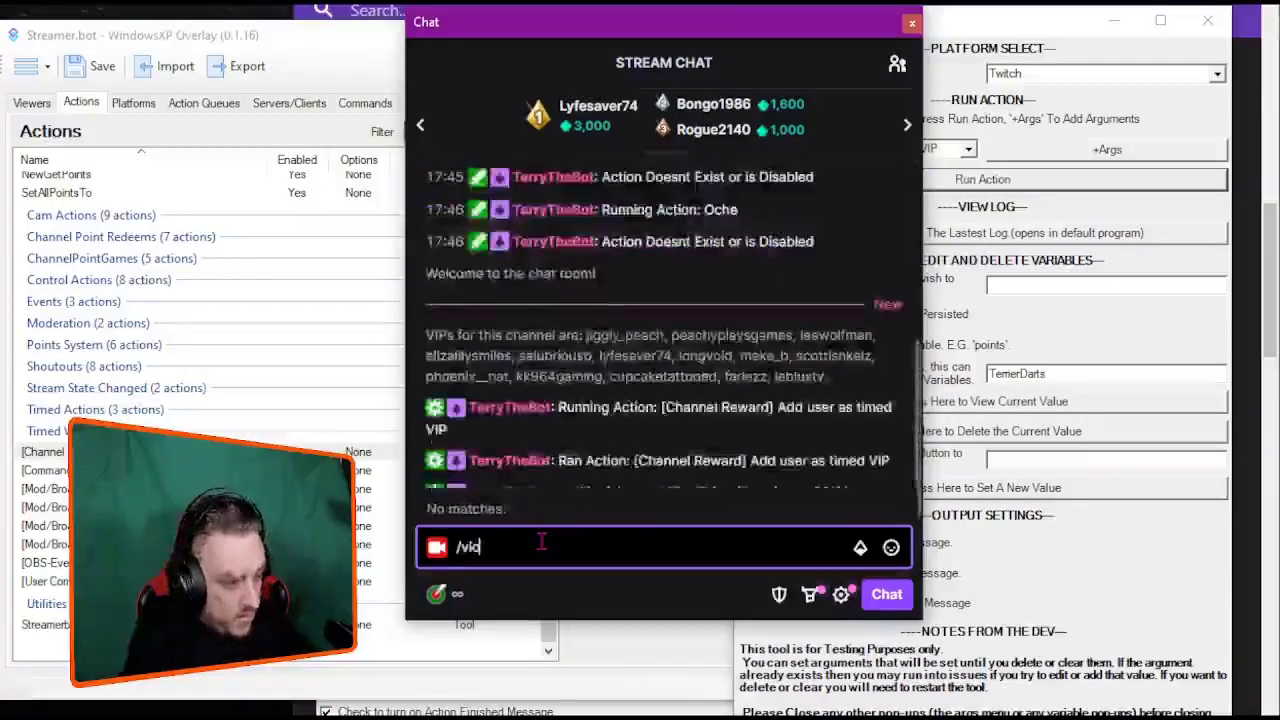
{"action": "key", "text": "BackSpace"}
{"action": "type", "text": "pd"}
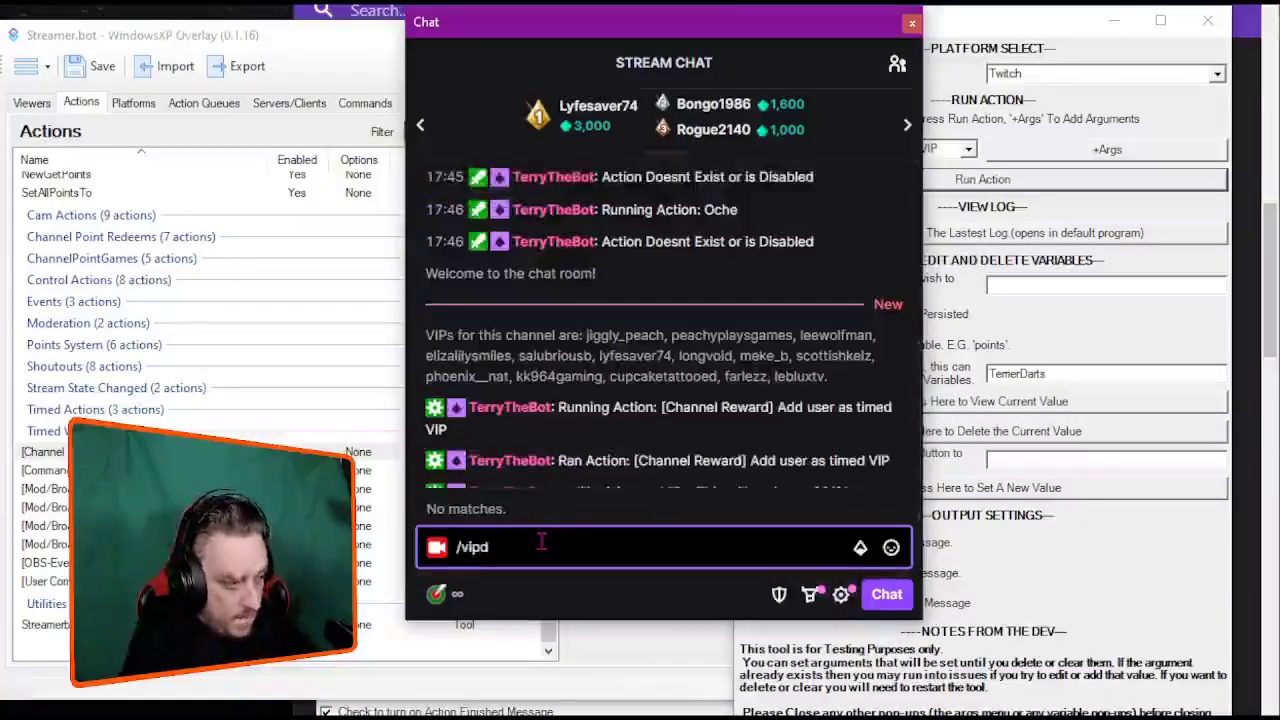
{"action": "key", "text": "BackSpace"}
{"action": "type", "text": "s"}
{"action": "key", "text": "Return"}
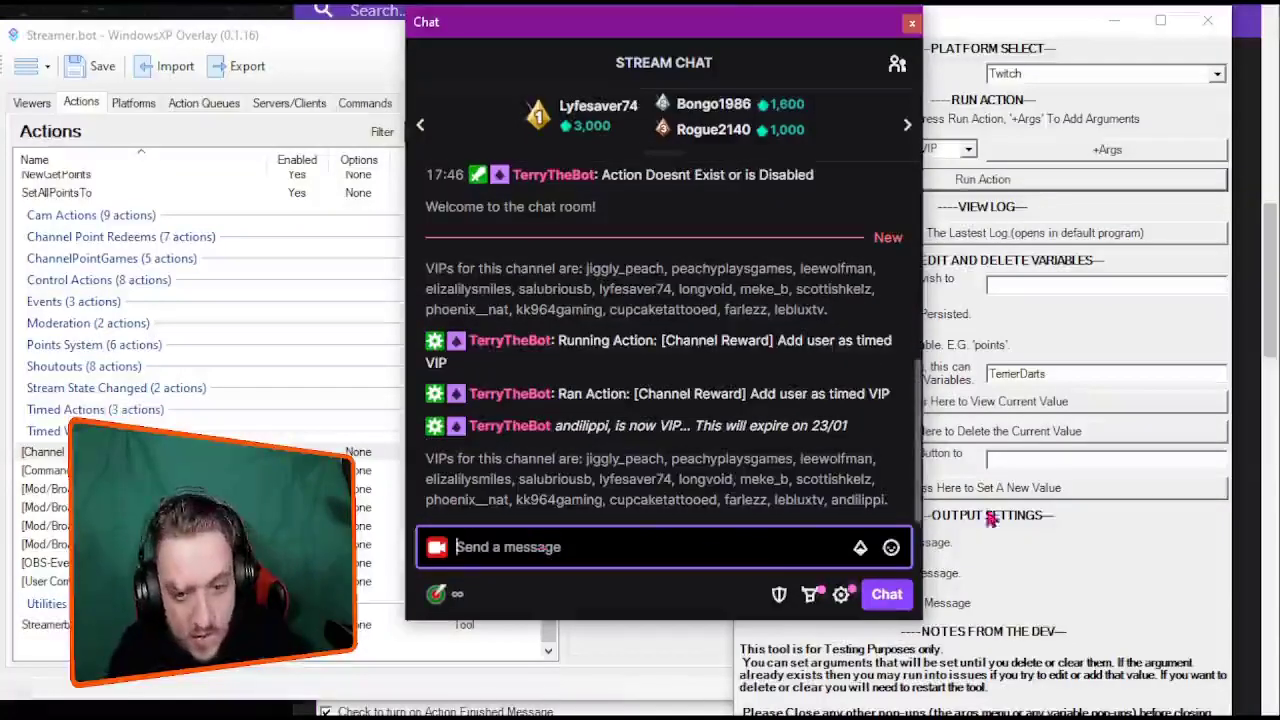
{"action": "left_click_drag", "start_coordinate": [830, 500], "coordinate": [887, 521]}
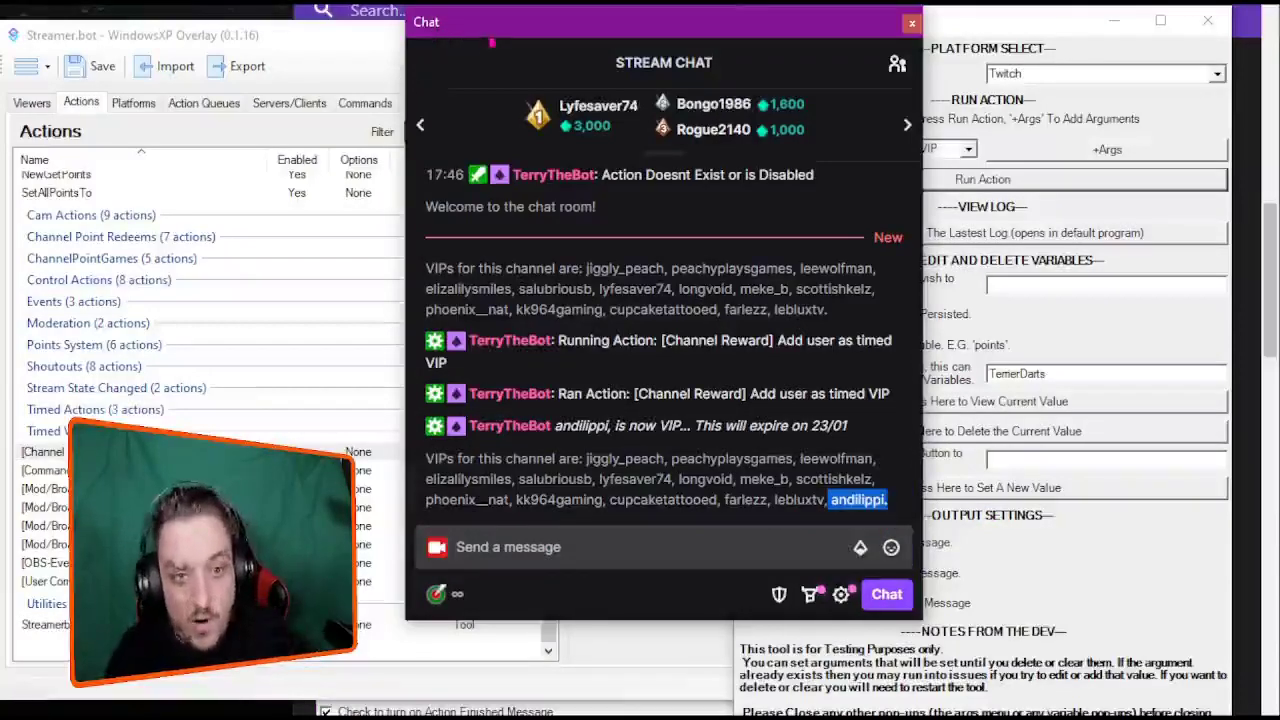
- Move the chat aside and bring the Streamer.bot window forward to examine the timed VIP action's sub-actions, returning to the chat after
{"action": "left_click_drag", "start_coordinate": [498, 40], "coordinate": [267, 70]}
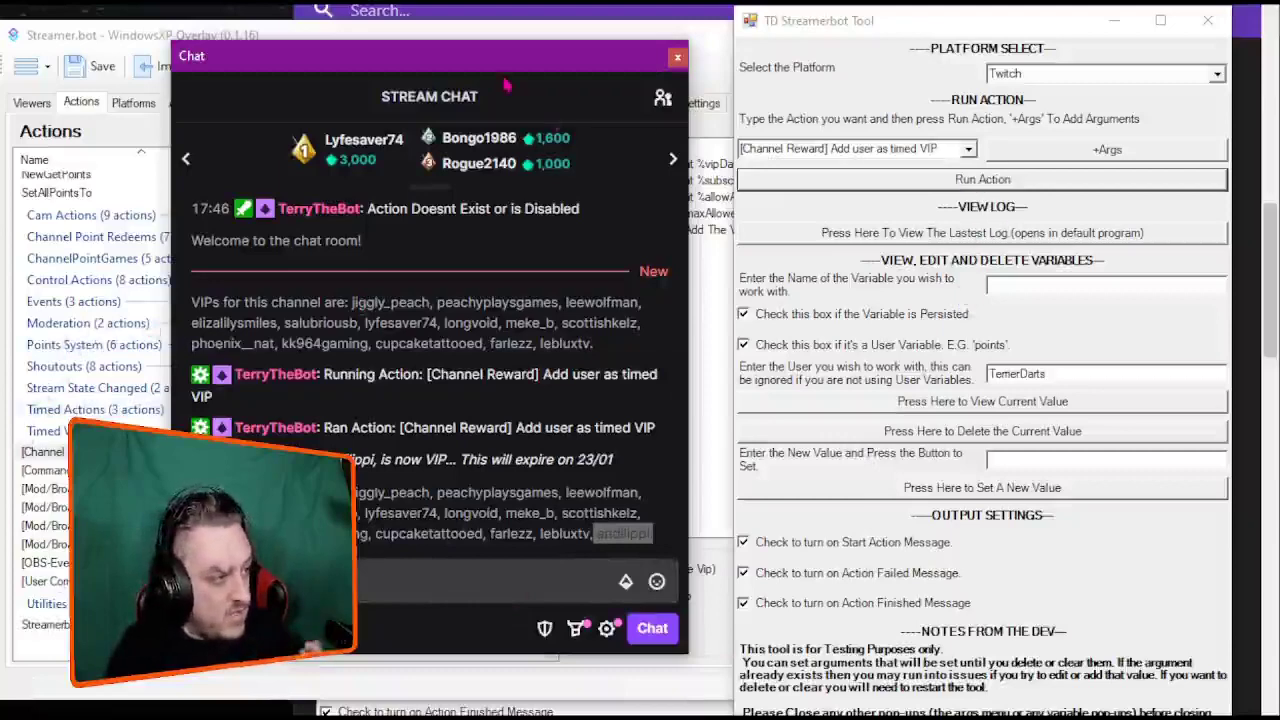
{"action": "left_click_drag", "start_coordinate": [503, 78], "coordinate": [413, 216]}
{"action": "left_click_drag", "start_coordinate": [697, 48], "coordinate": [616, 57]}
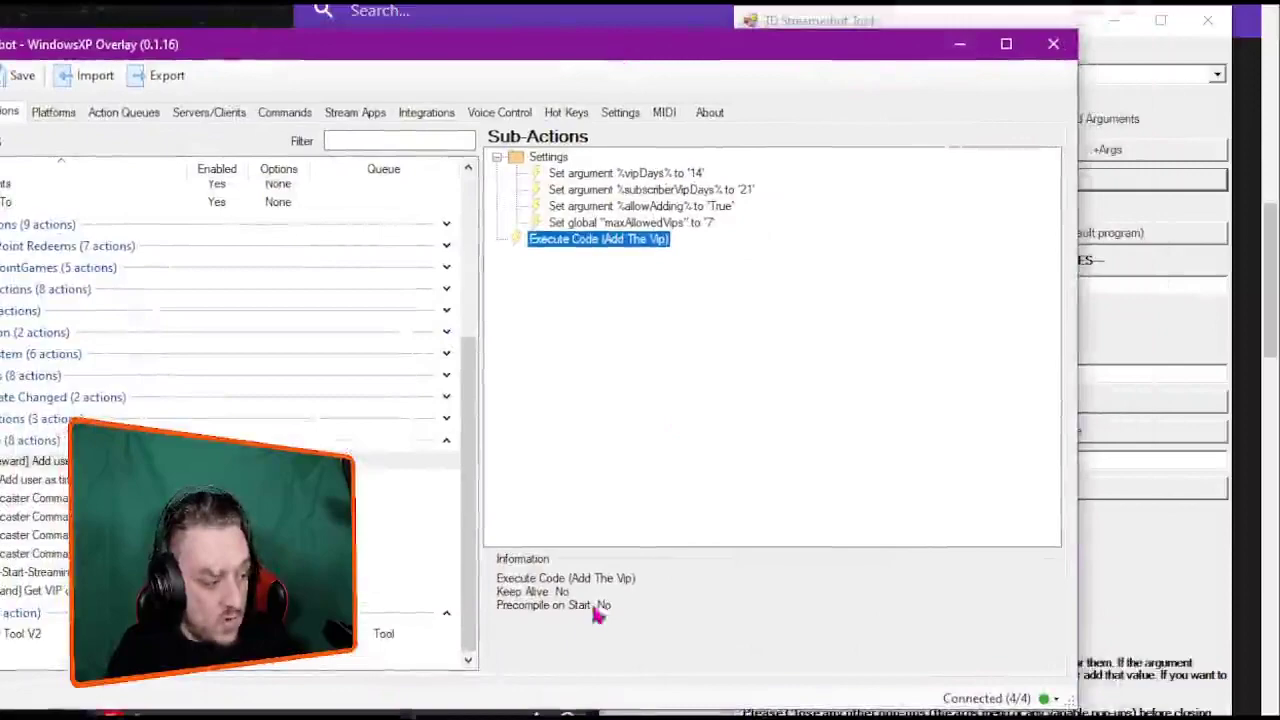
{"action": "key", "text": "alt+Tab"}
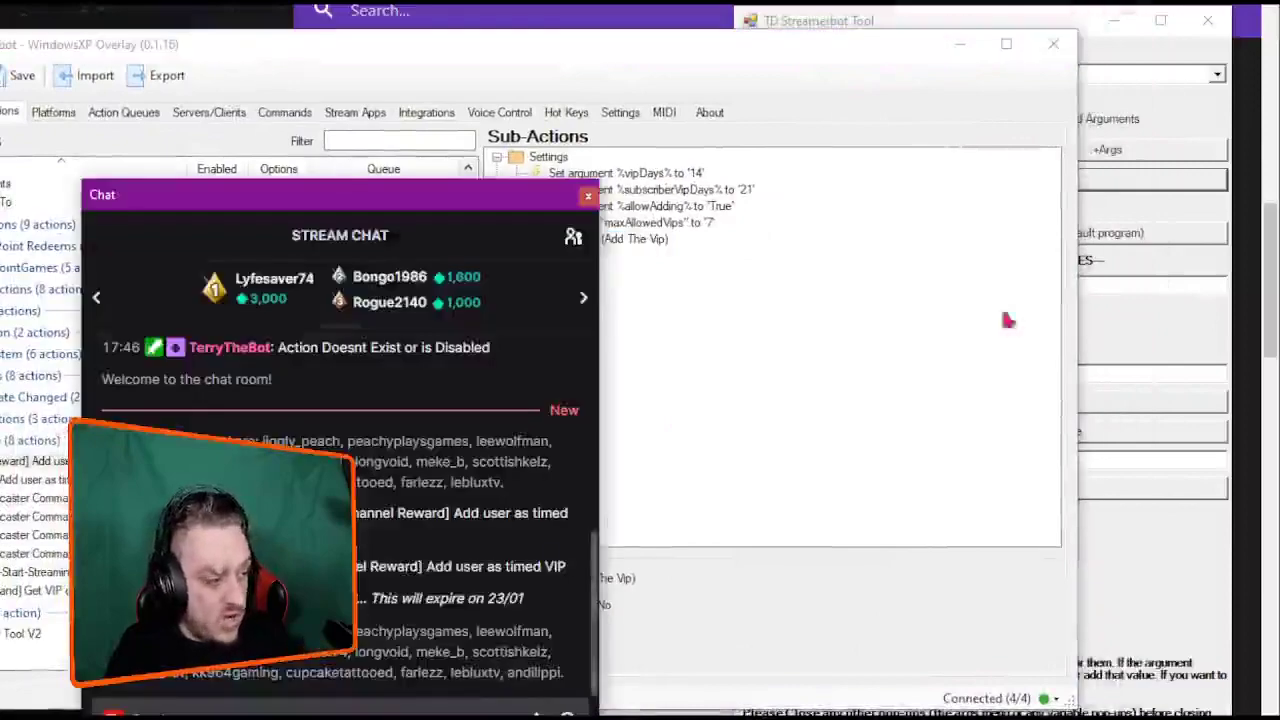
- Open the argument editor for the timed VIP action and set the isSubscribed argument to false
{"action": "left_click", "coordinate": [1150, 138]}
{"action": "left_click", "coordinate": [1083, 157]}
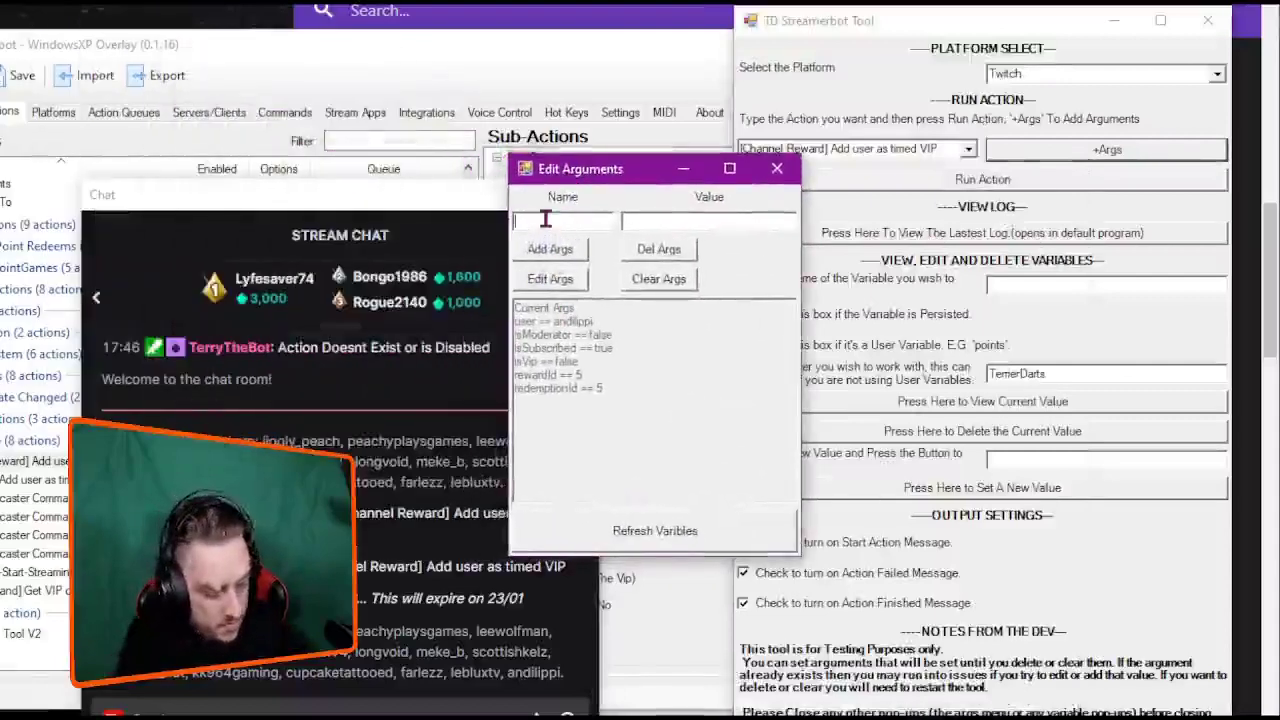
{"action": "type", "text": "isSubscr"}
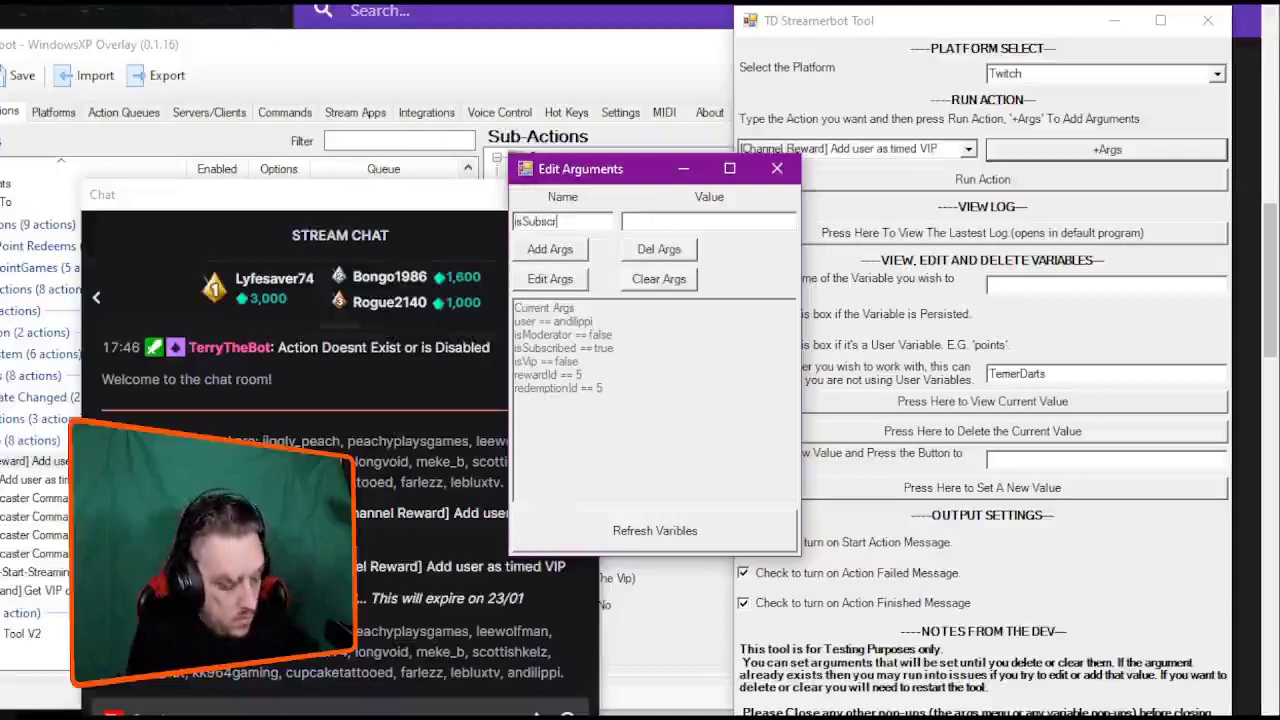
{"action": "type", "text": "isSubscribed"}
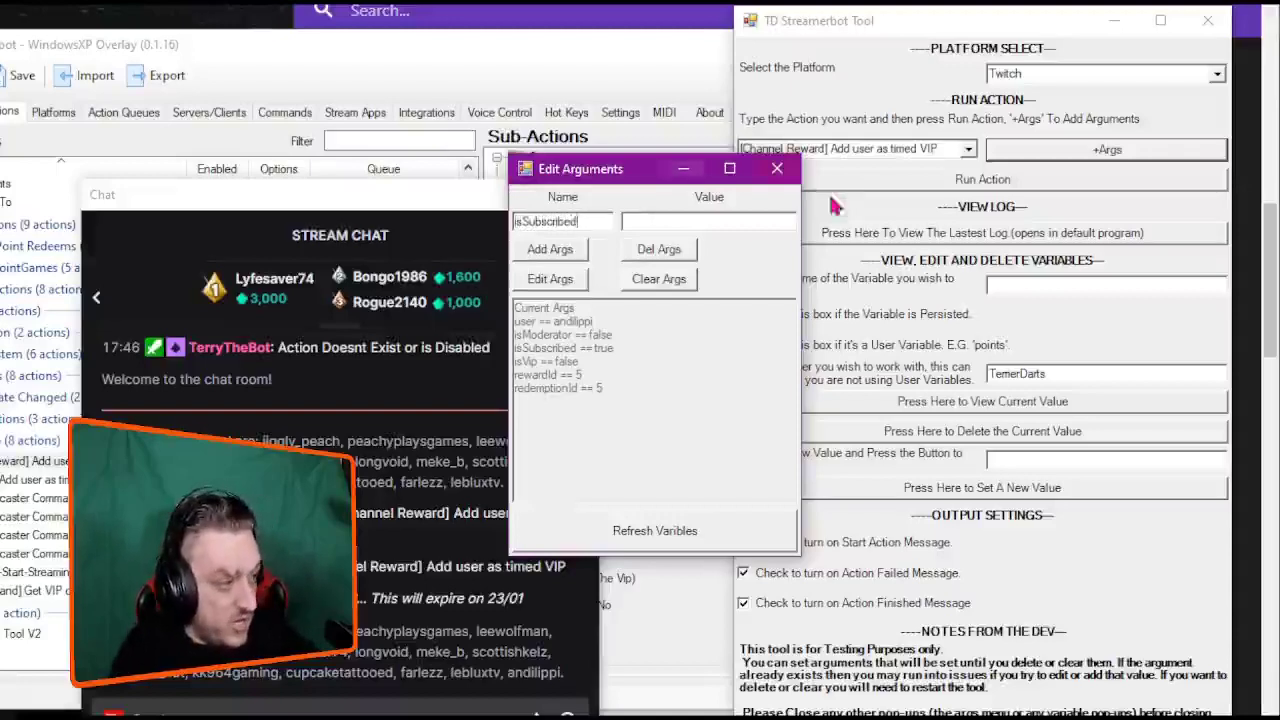
{"action": "left_click", "coordinate": [737, 224]}
{"action": "type", "text": "false"}
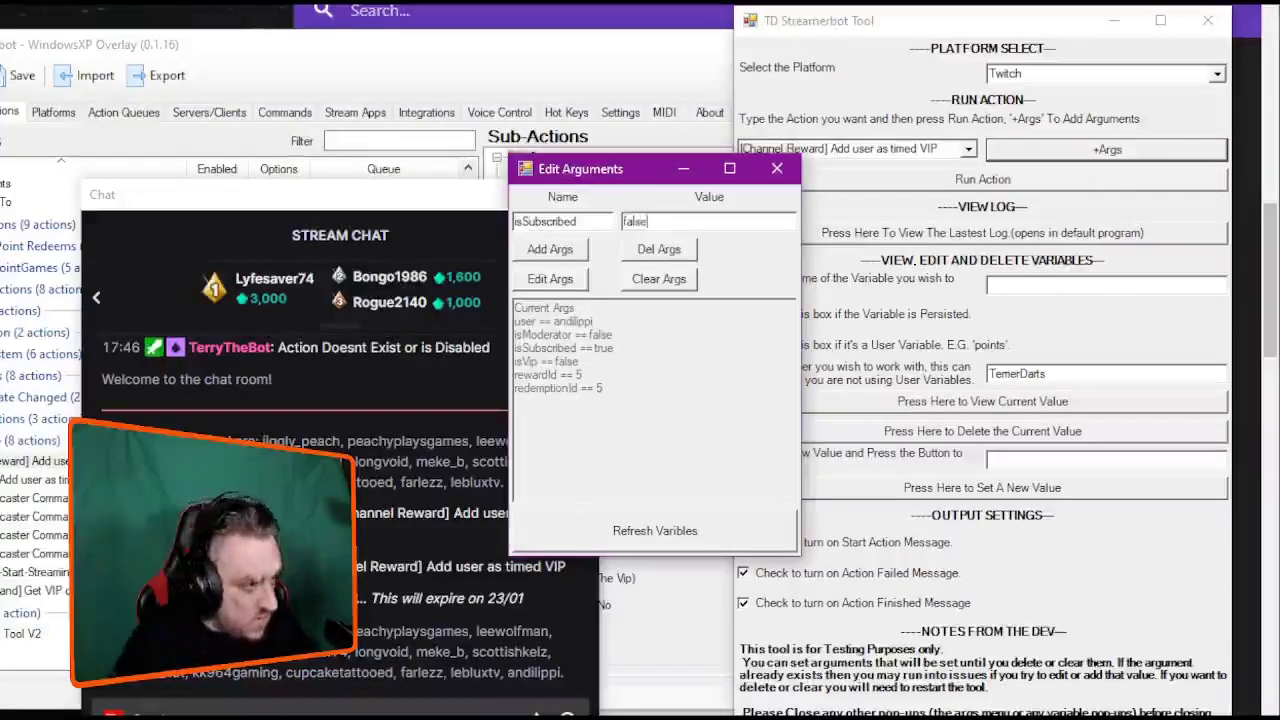
{"action": "left_click", "coordinate": [556, 280]}
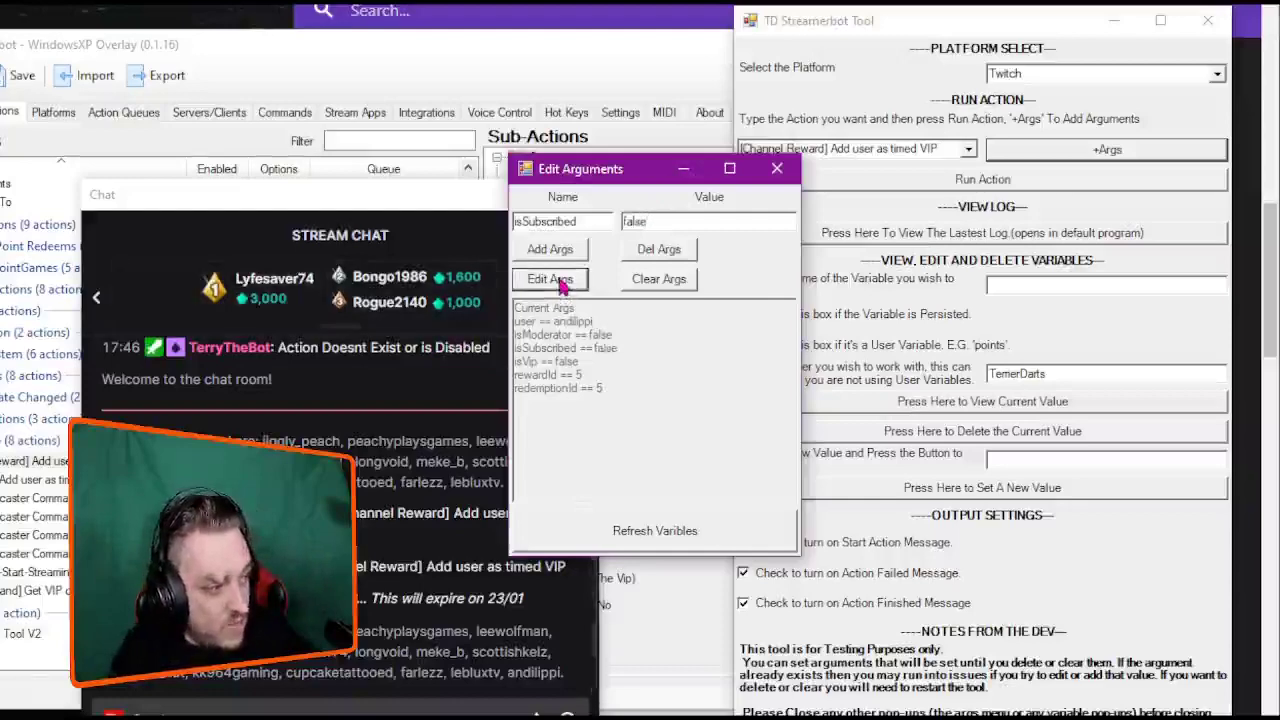
- Run the timed VIP action twice with isSubscribed as false, moving the argument editor clear of the chat between runs
{"action": "left_click", "coordinate": [1000, 180]}
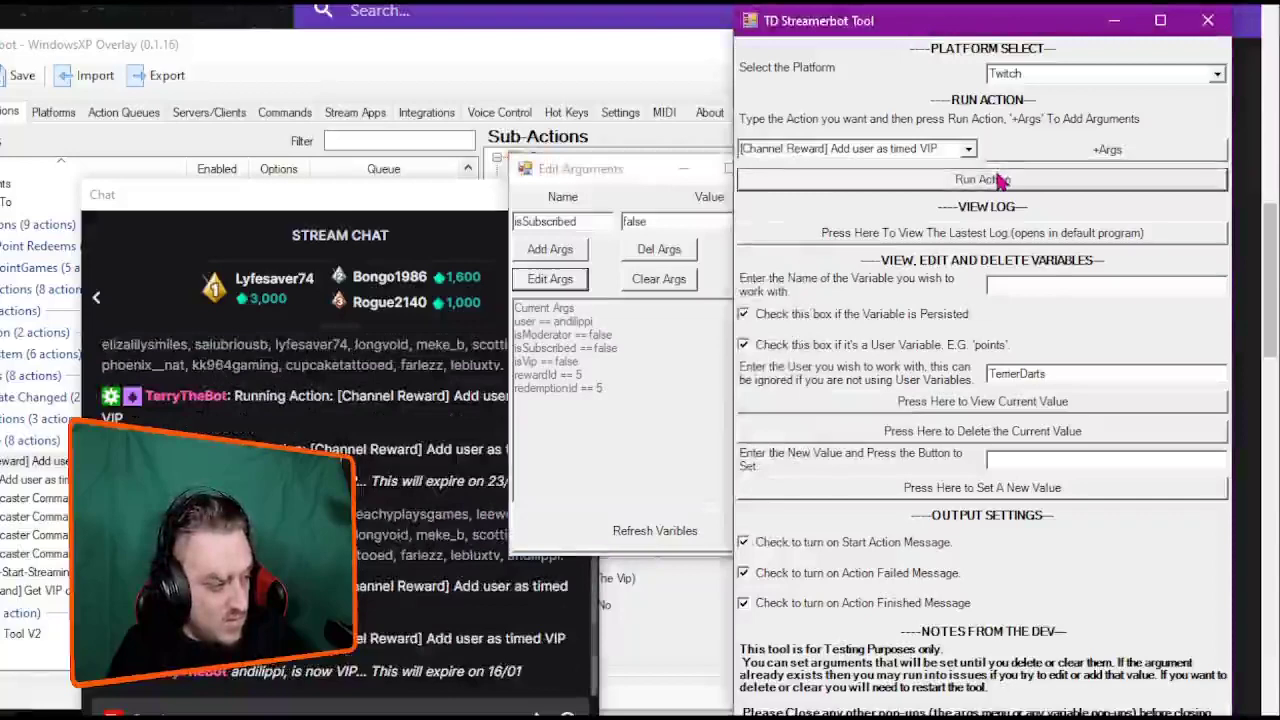
{"action": "left_click_drag", "start_coordinate": [617, 171], "coordinate": [666, 72]}
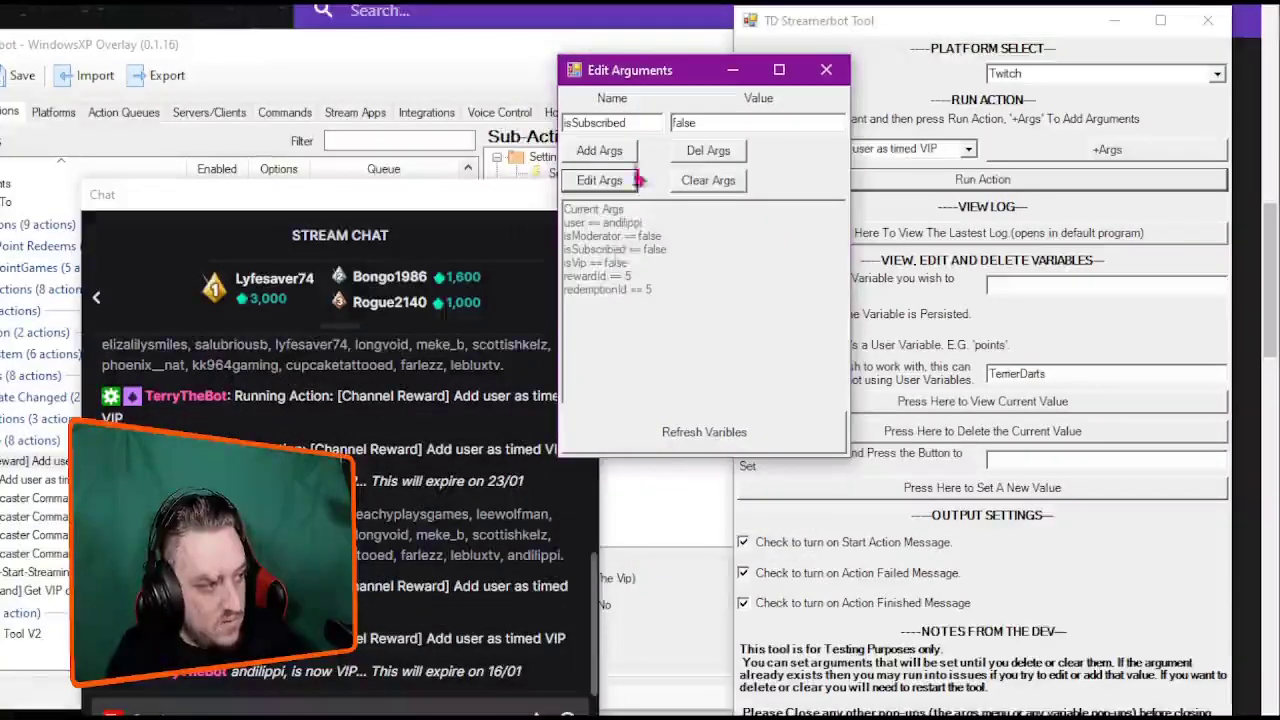
{"action": "left_click", "coordinate": [1000, 180]}
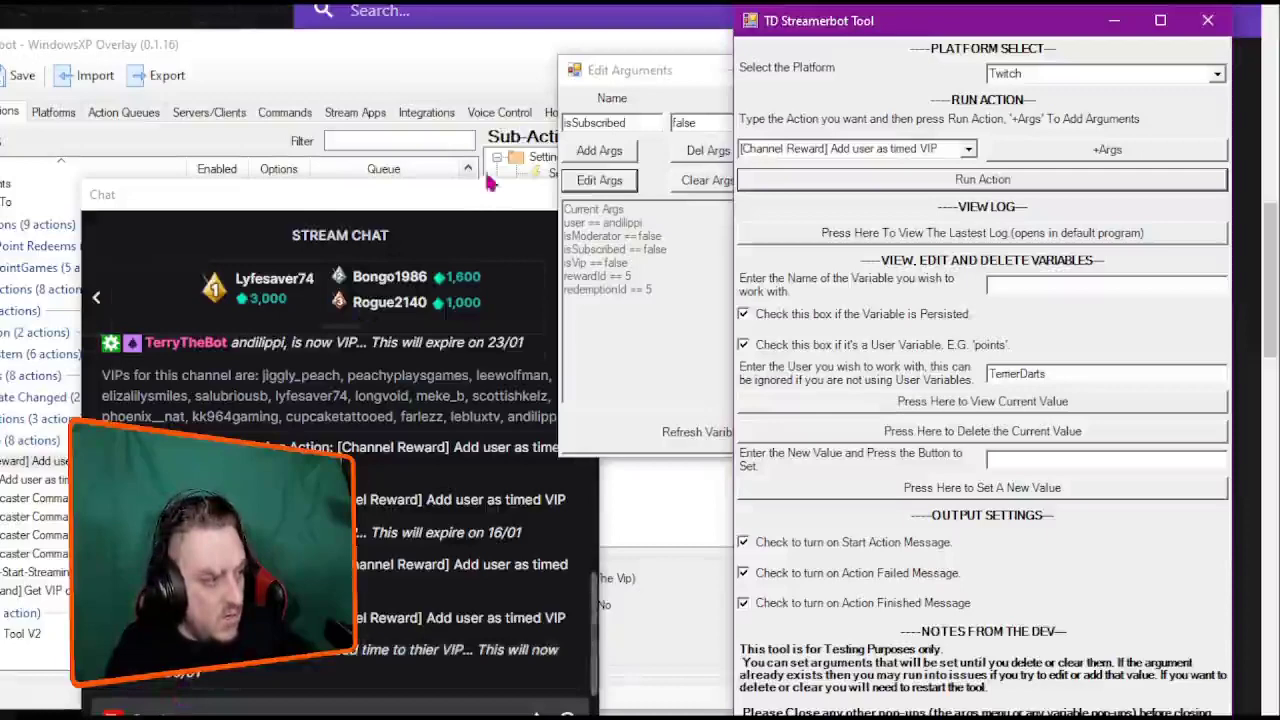
- Set the isSubscribed argument to true and run the timed VIP action again
{"action": "left_click", "coordinate": [704, 124]}
{"action": "type", "text": "true"}
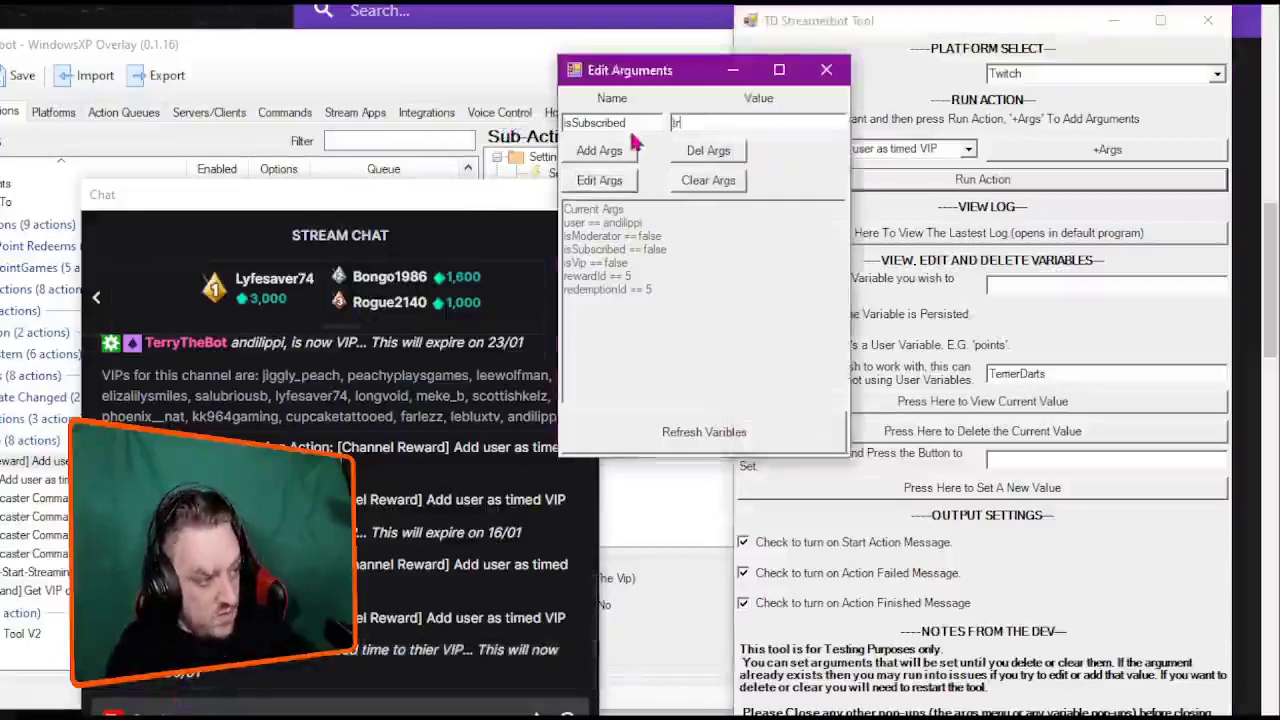
{"action": "left_click", "coordinate": [613, 187]}
{"action": "left_click", "coordinate": [1000, 185]}
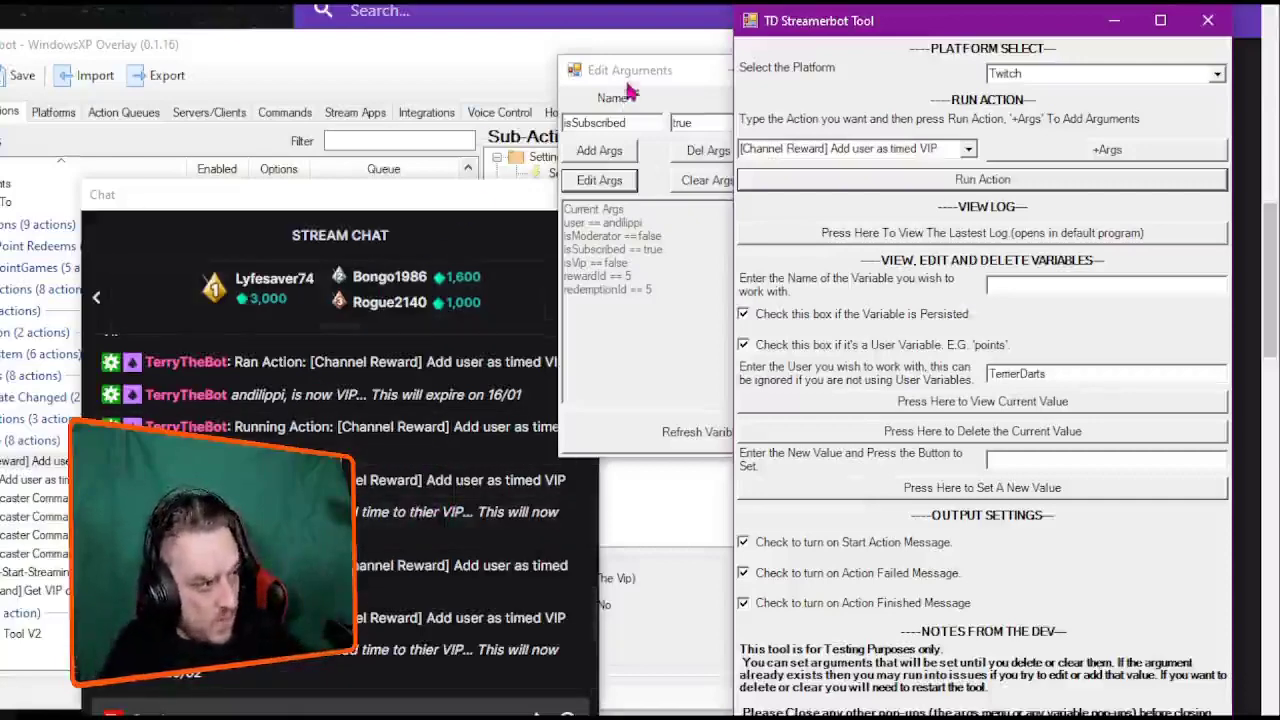
- Set the isVip argument to true and run the timed VIP action with it
{"action": "left_click", "coordinate": [645, 112]}
{"action": "left_click_drag", "start_coordinate": [640, 123], "coordinate": [567, 128]}
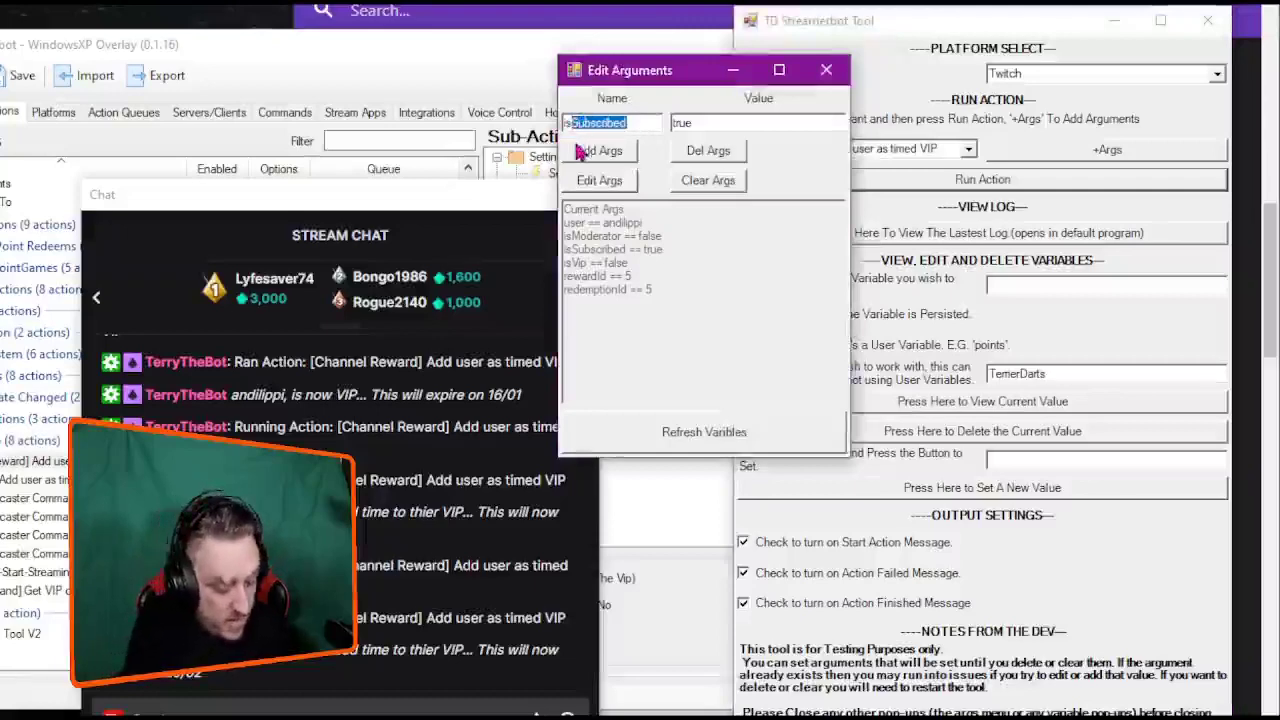
{"action": "type", "text": "Vip"}
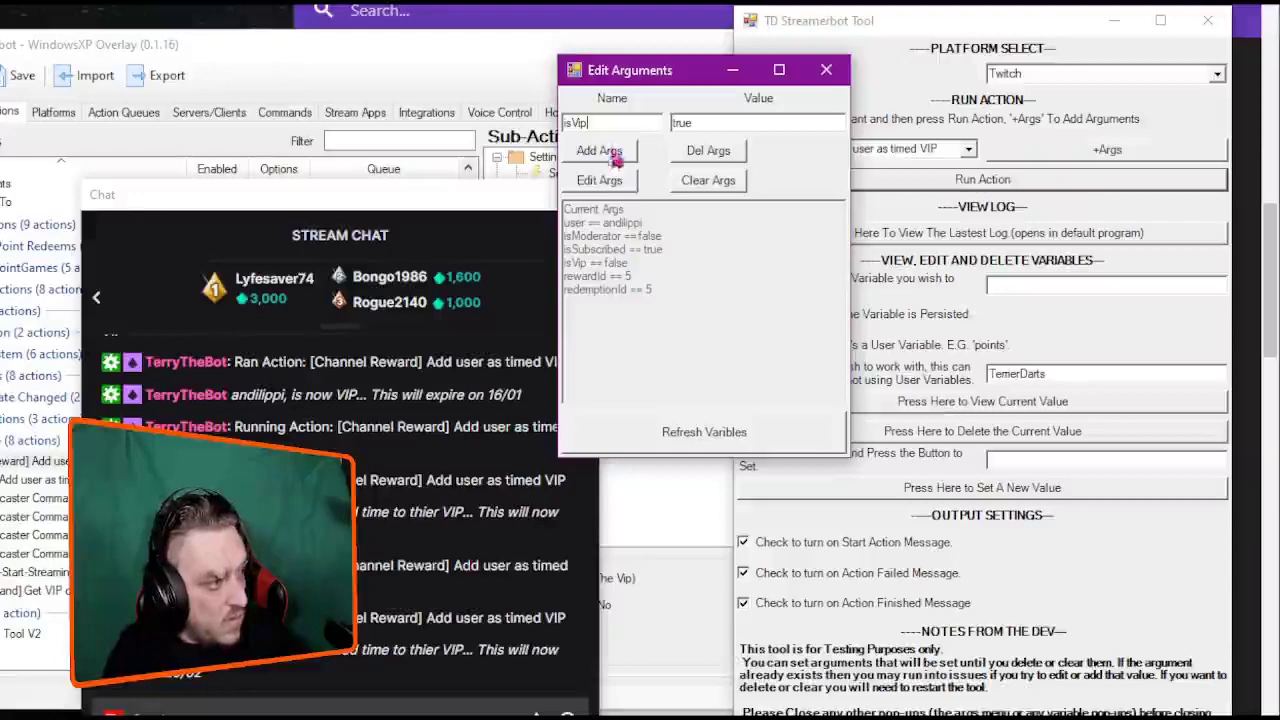
{"action": "left_click", "coordinate": [613, 183]}
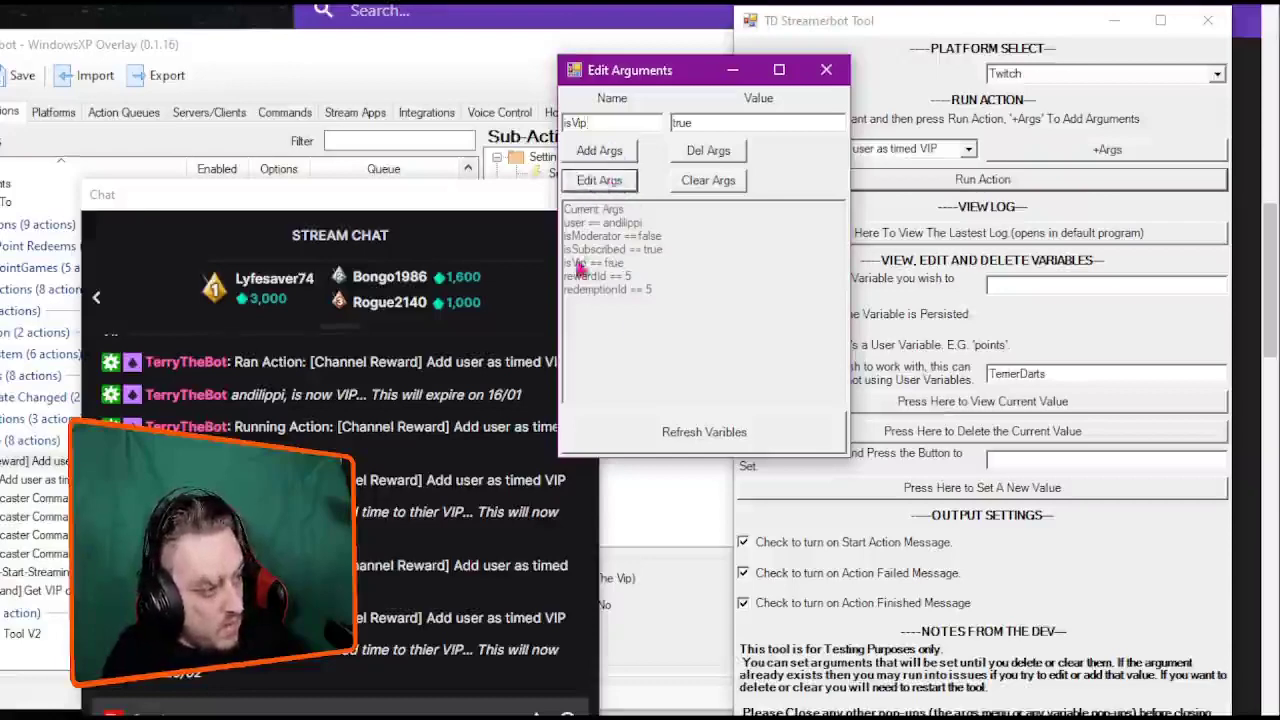
{"action": "left_click", "coordinate": [1030, 190]}
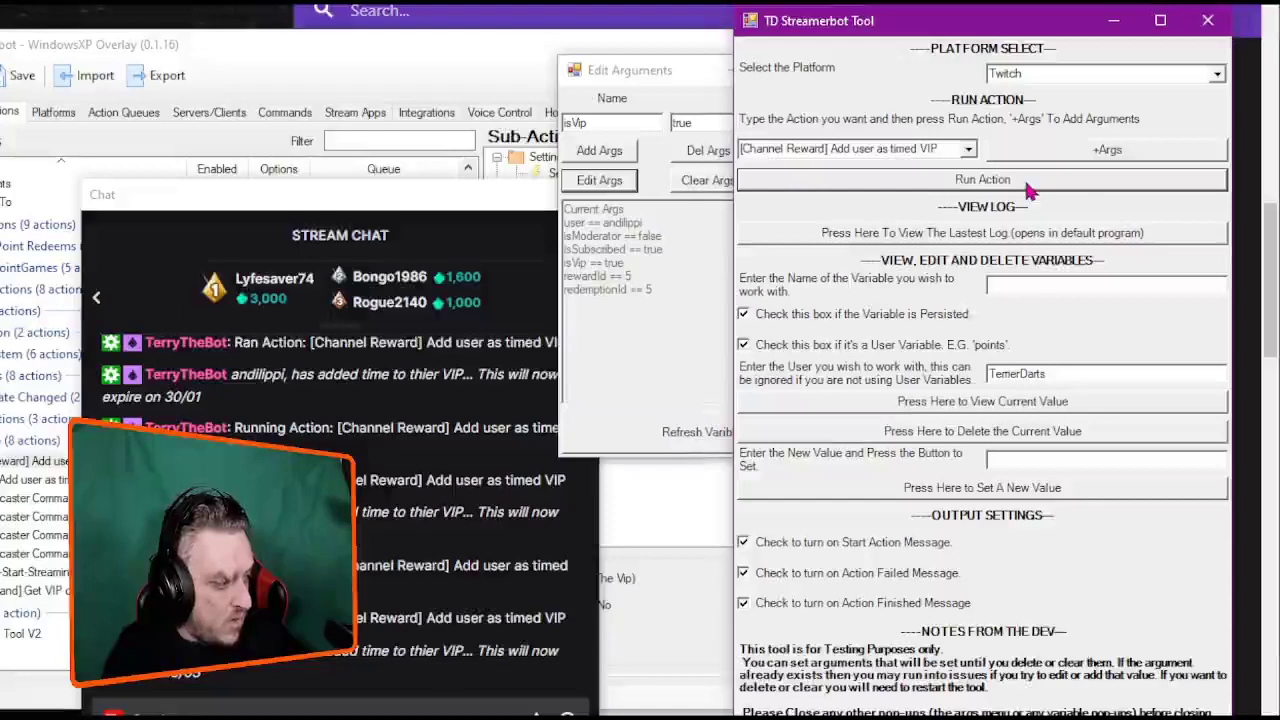
- Set the isModerator argument to true and run the timed VIP action with it
{"action": "left_click", "coordinate": [657, 72]}
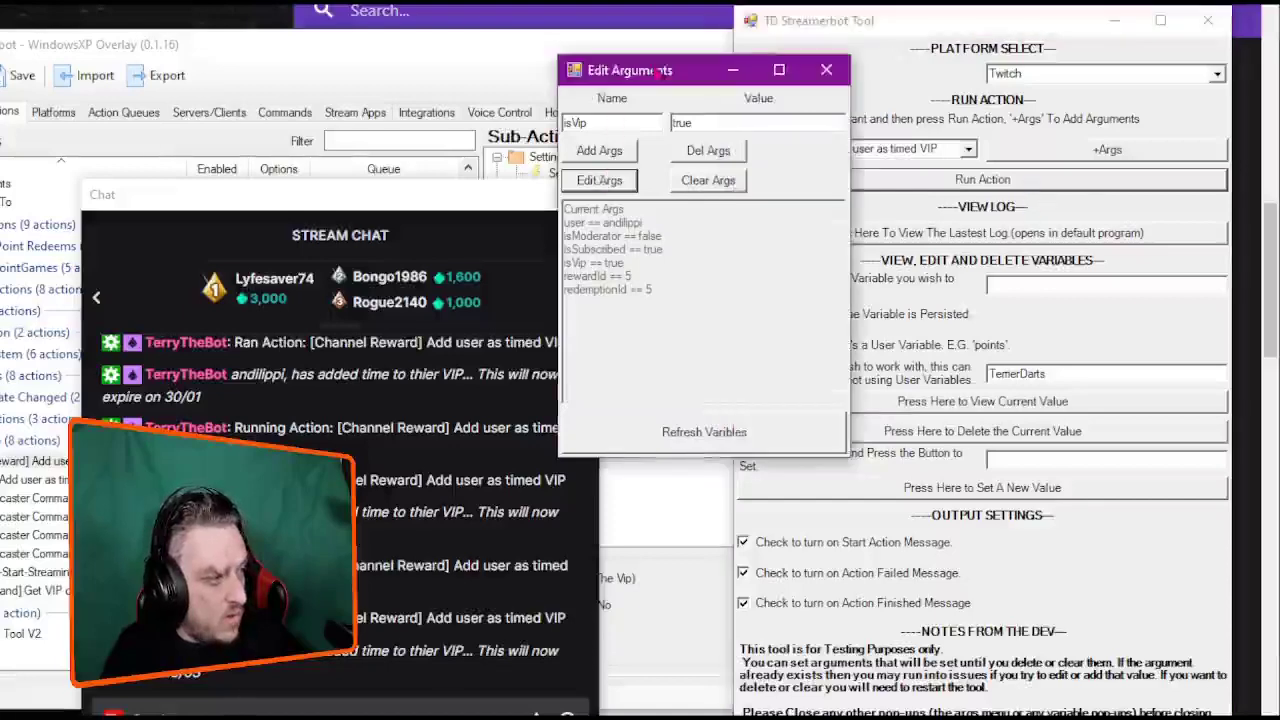
{"action": "double_click", "coordinate": [575, 123]}
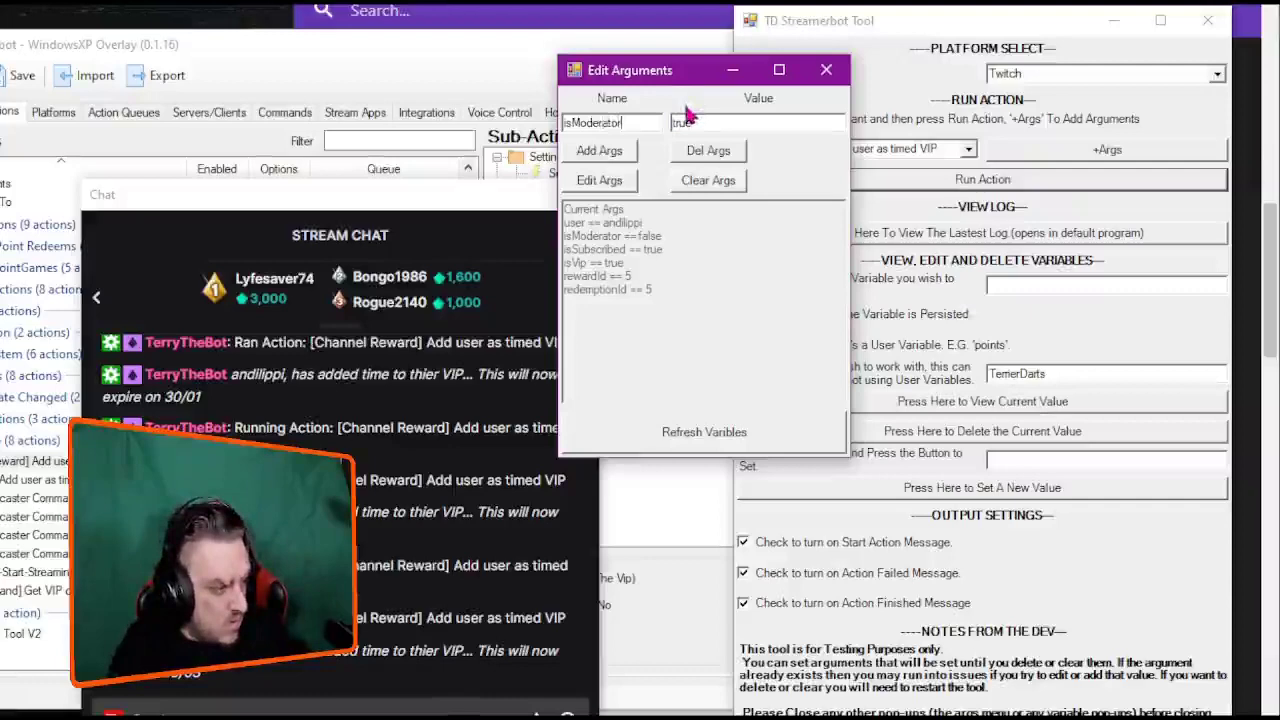
{"action": "left_click", "coordinate": [612, 179]}
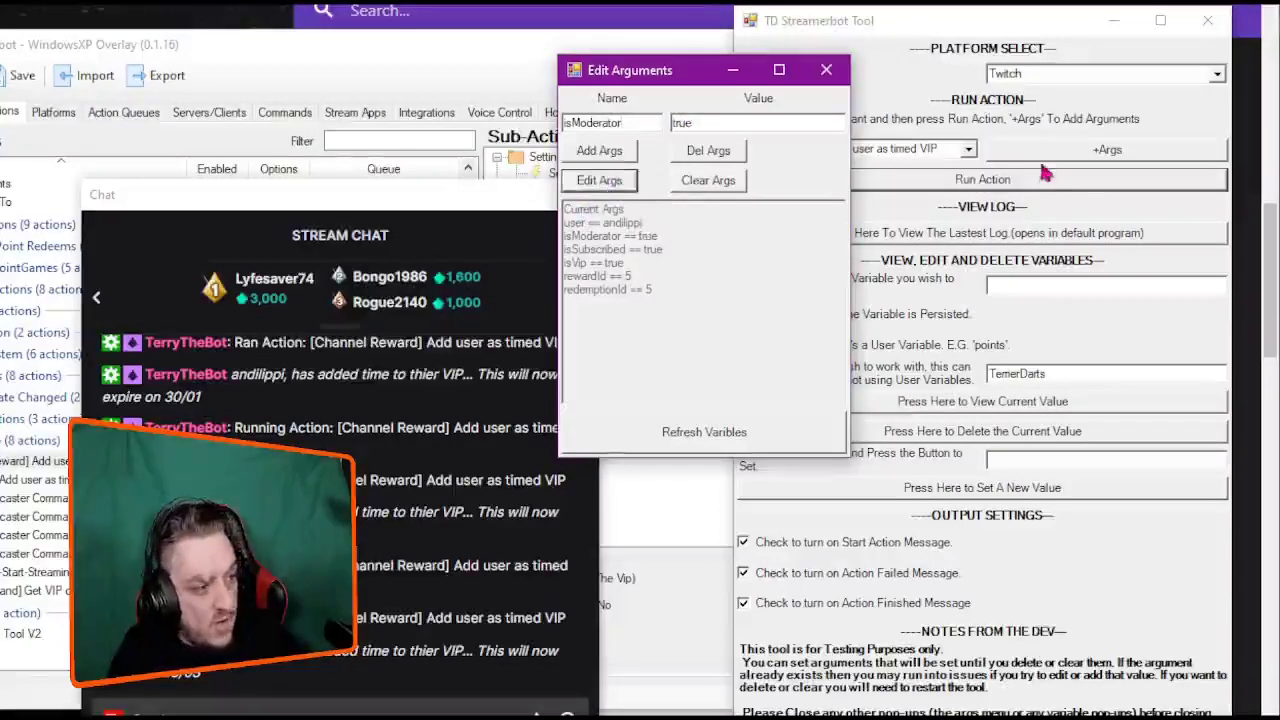
{"action": "left_click", "coordinate": [990, 181]}
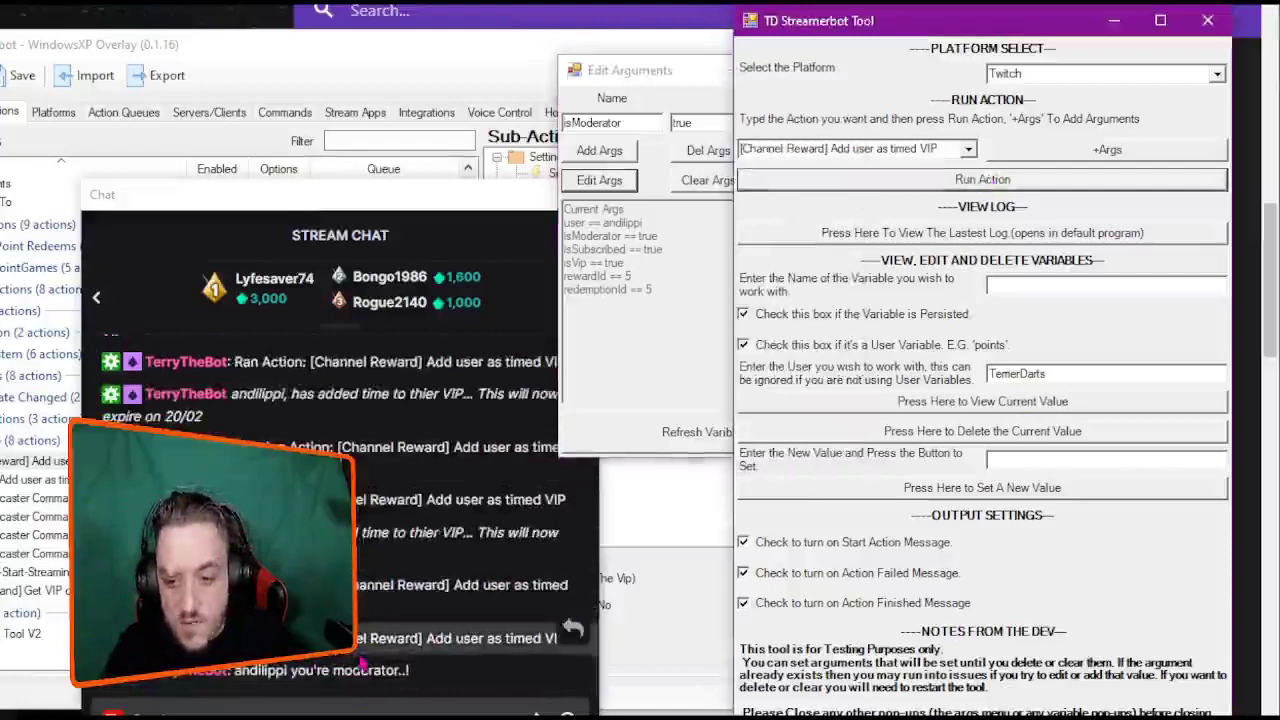
- Close the argument editor and minimize the browser window behind the tool
{"action": "left_click", "coordinate": [646, 78]}
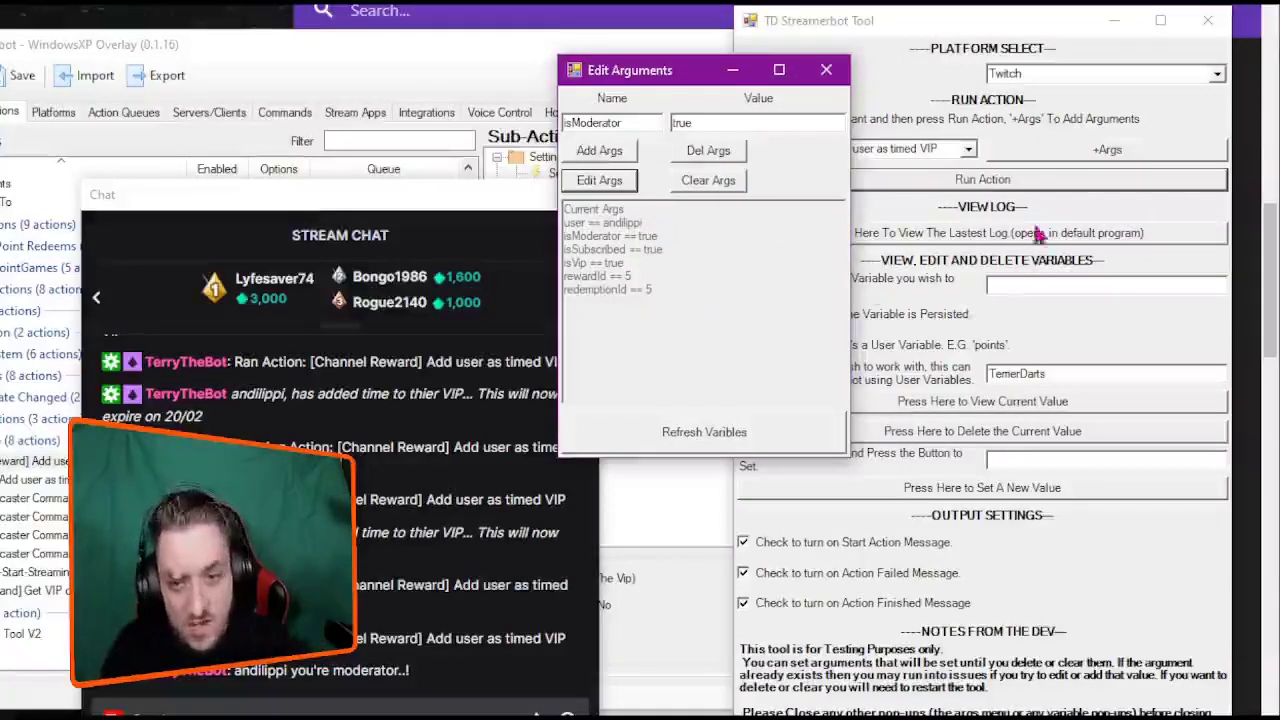
{"action": "left_click", "coordinate": [932, 210]}
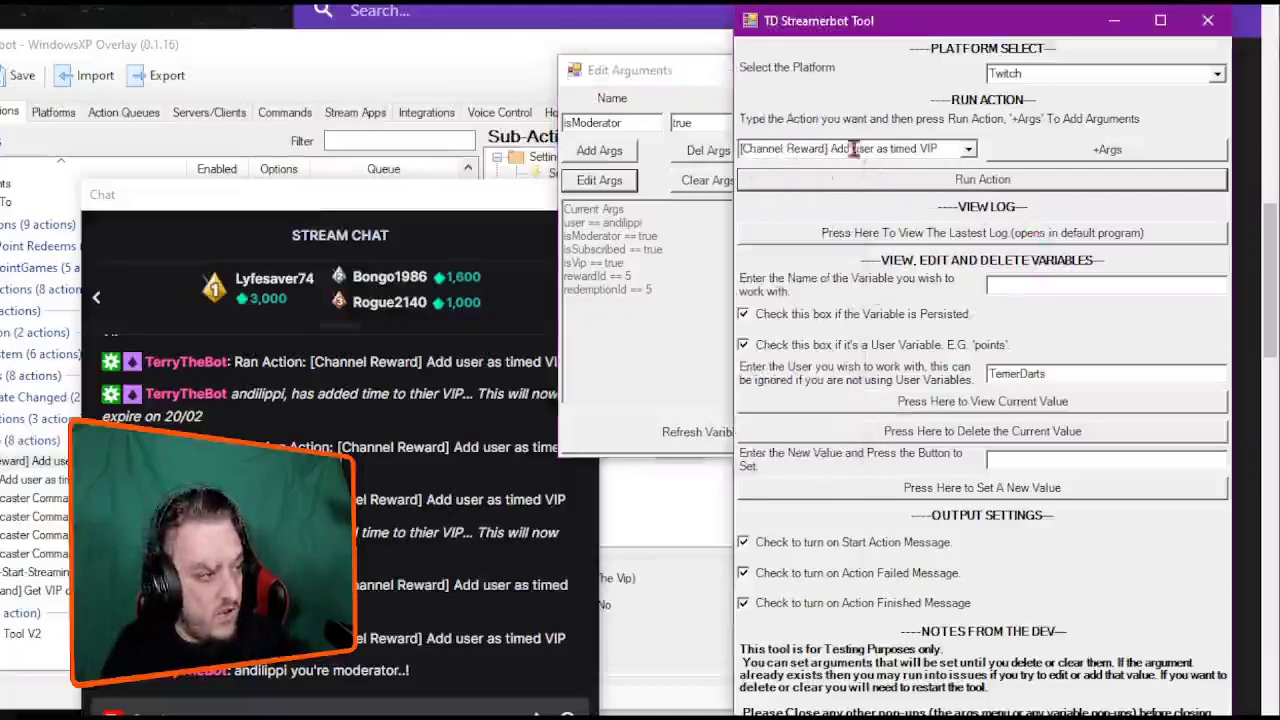
{"action": "left_click", "coordinate": [700, 70]}
{"action": "left_click", "coordinate": [909, 66]}
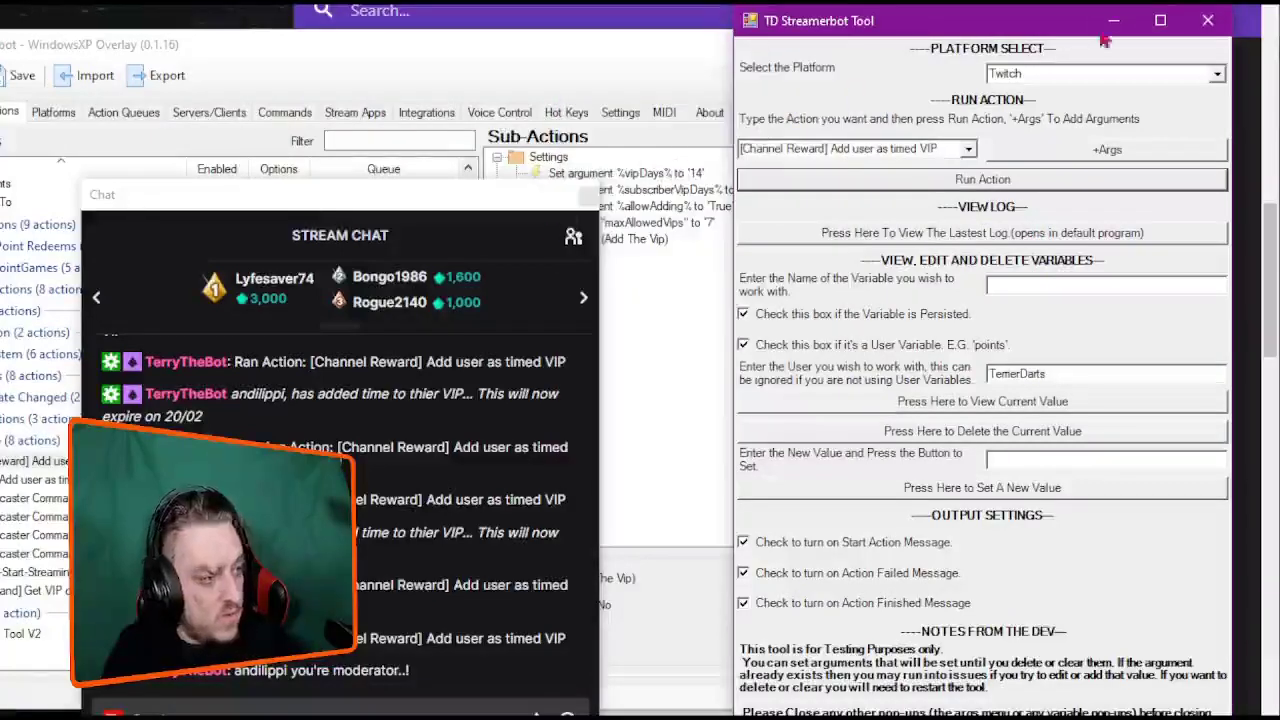
{"action": "left_click", "coordinate": [1122, 4]}
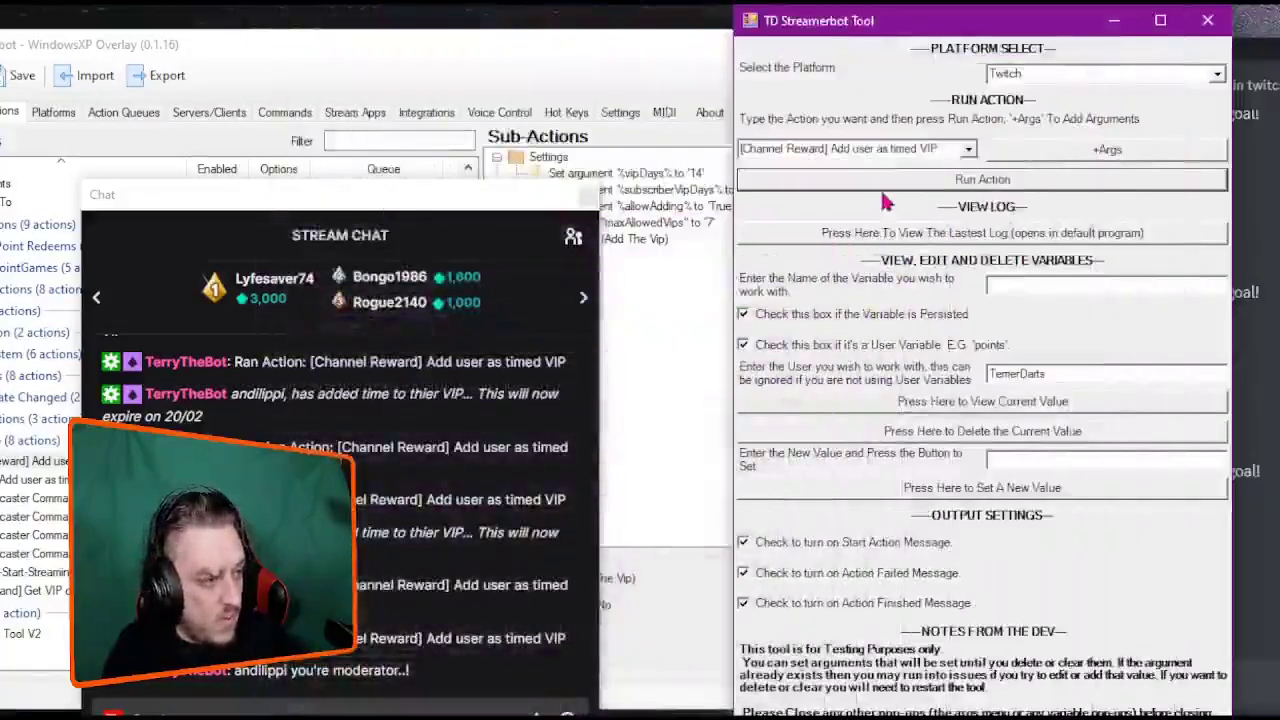
- Choose the "Points (View)" action in the tool and run it
{"action": "left_click", "coordinate": [968, 149]}
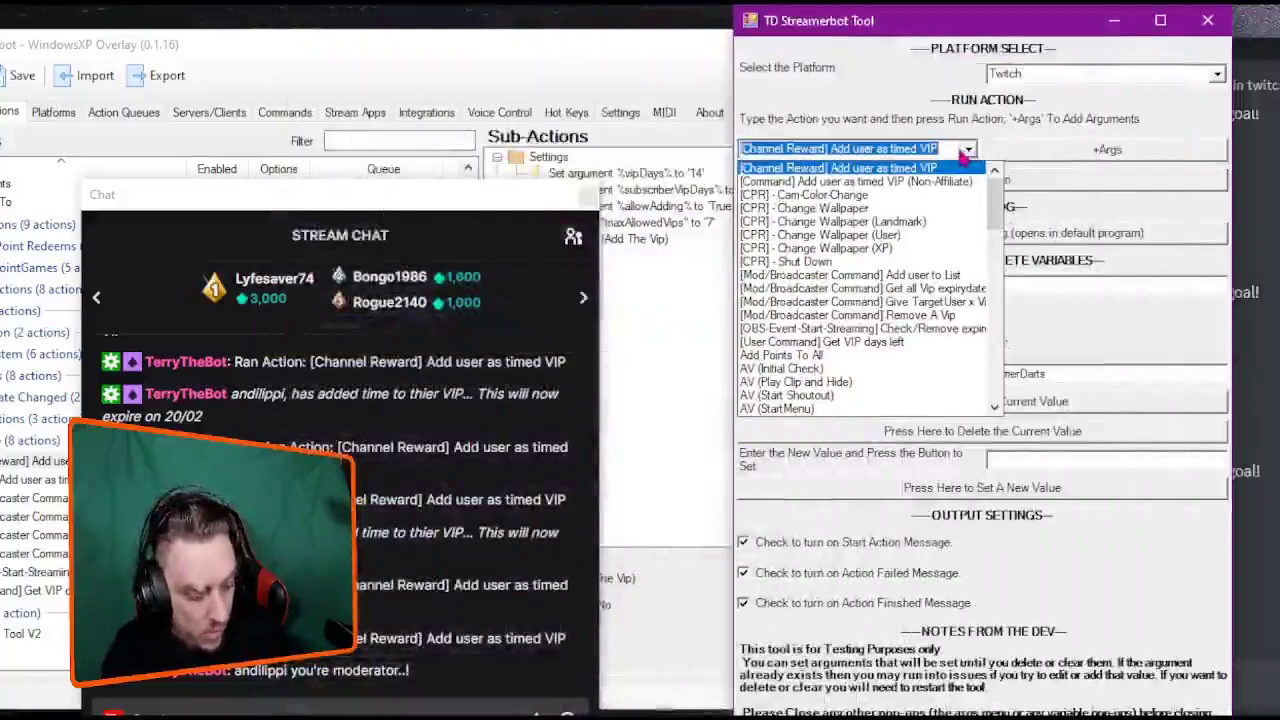
{"action": "type", "text": "poi"}
{"action": "left_click", "coordinate": [892, 169]}
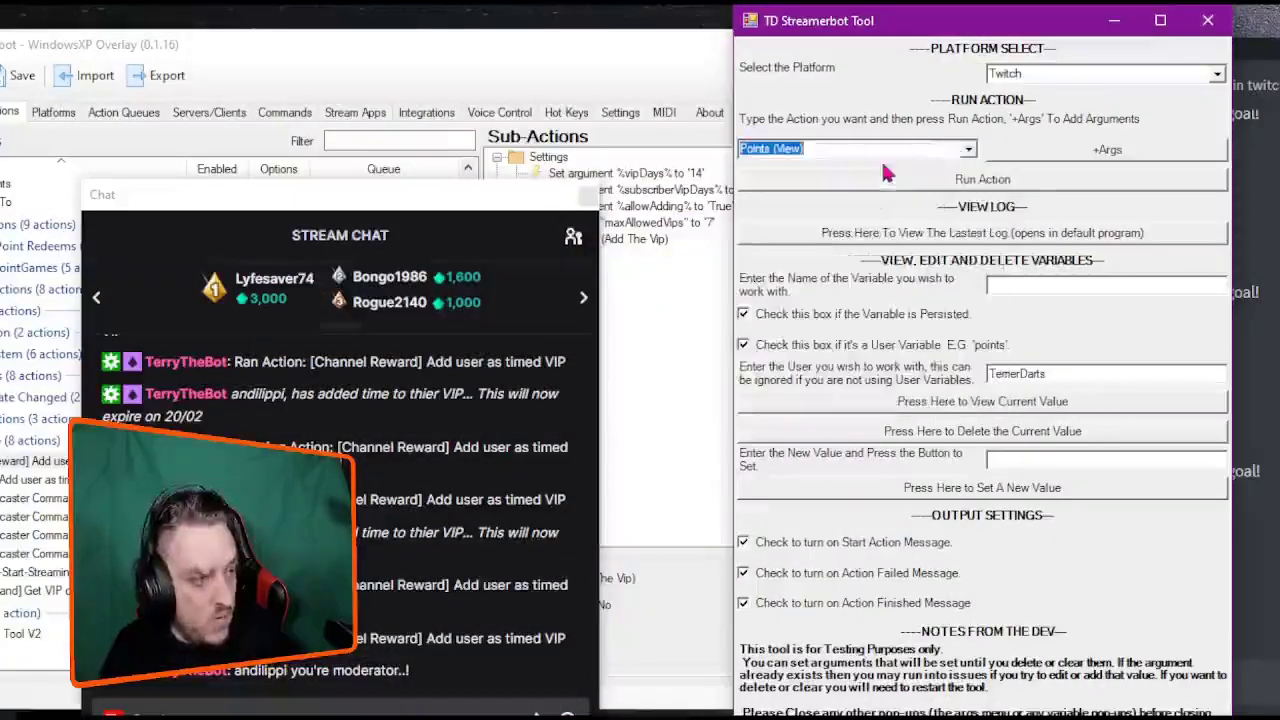
{"action": "left_click", "coordinate": [1030, 181]}
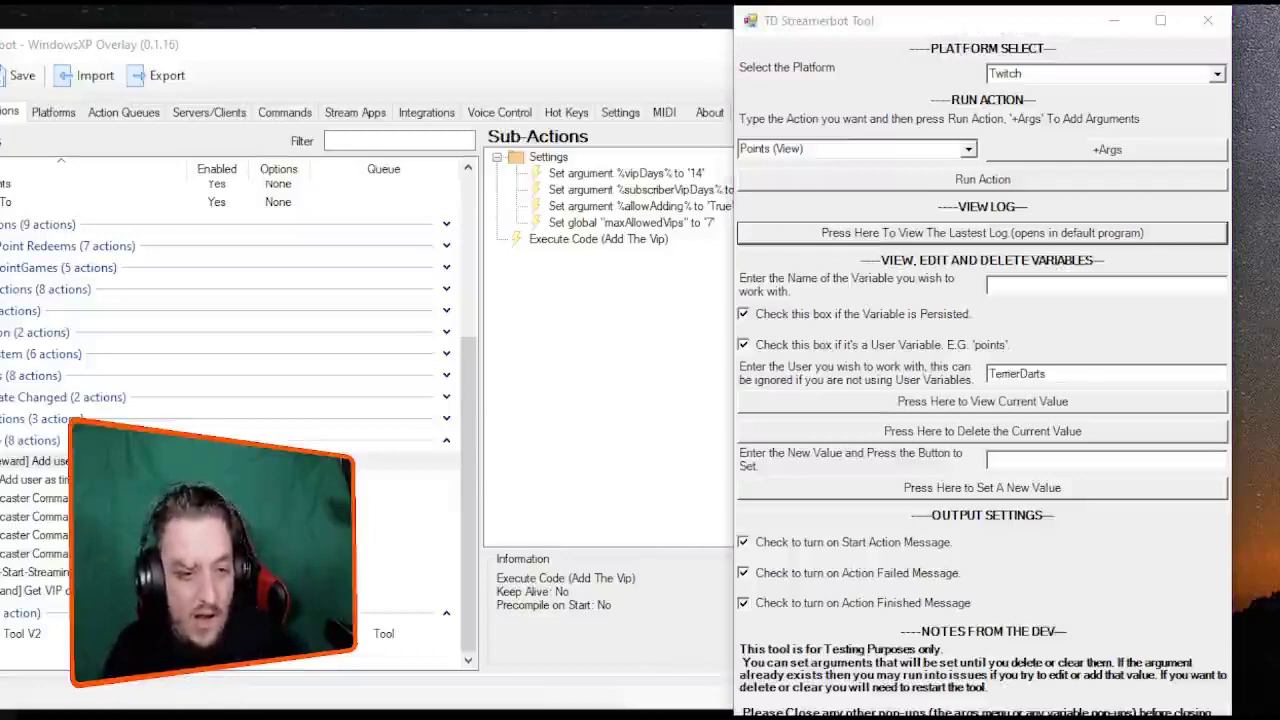
- Bring the Discord window into view to check the point-rankings channel, and move it off the screen again
{"action": "left_click_drag", "start_coordinate": [1279, 135], "coordinate": [563, 114]}
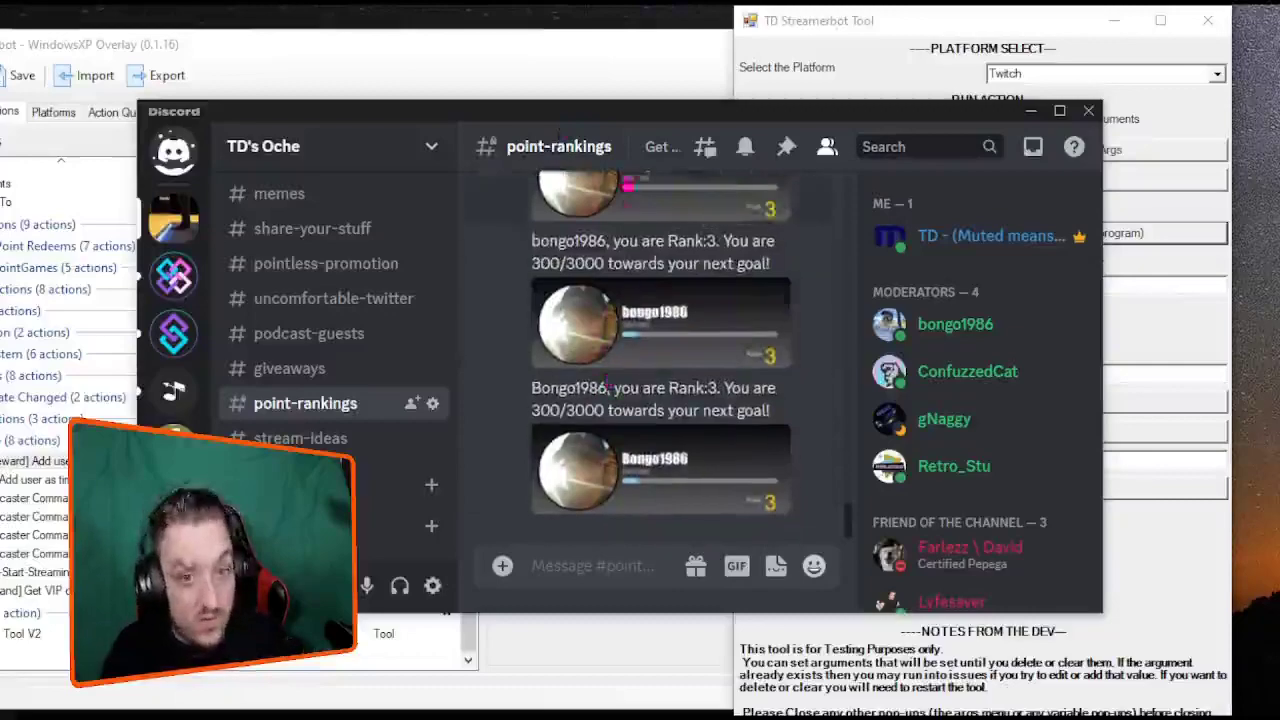
{"action": "left_click_drag", "start_coordinate": [594, 114], "coordinate": [1279, 700]}
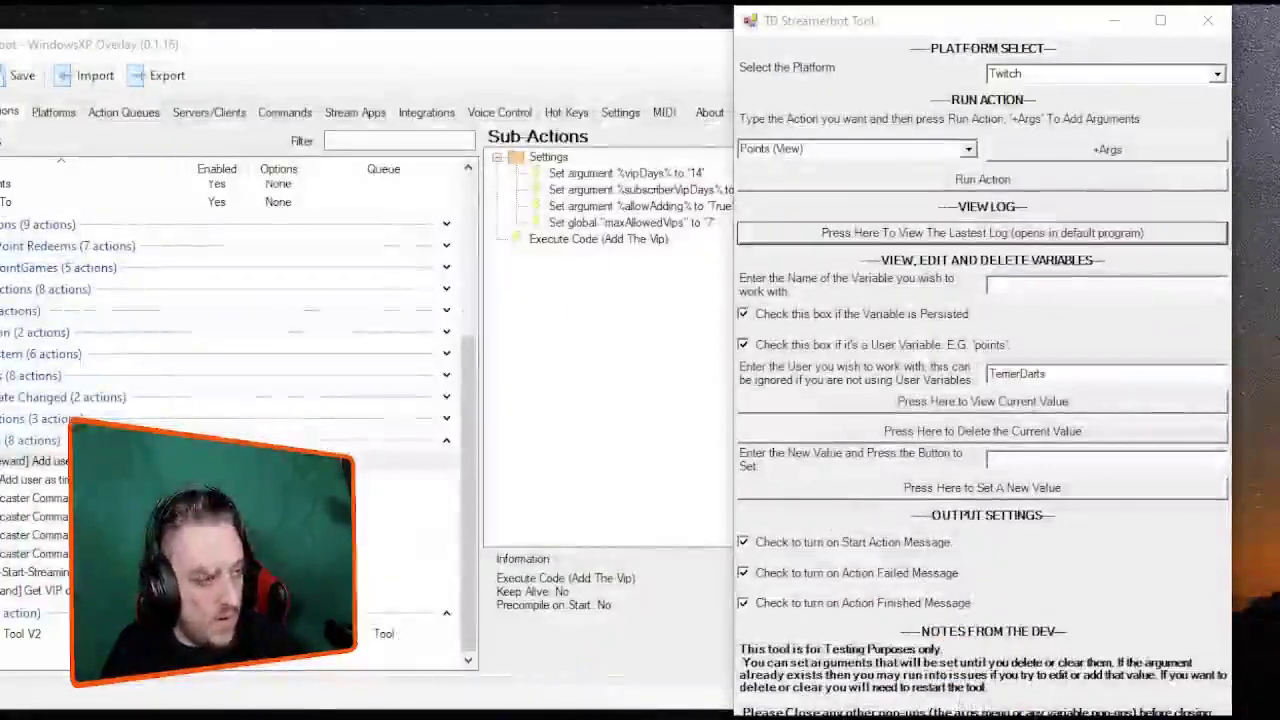
- Reposition the TD Streamerbot Tool window to show the developer notes below the output settings
{"action": "left_click_drag", "start_coordinate": [940, 18], "coordinate": [711, 0]}
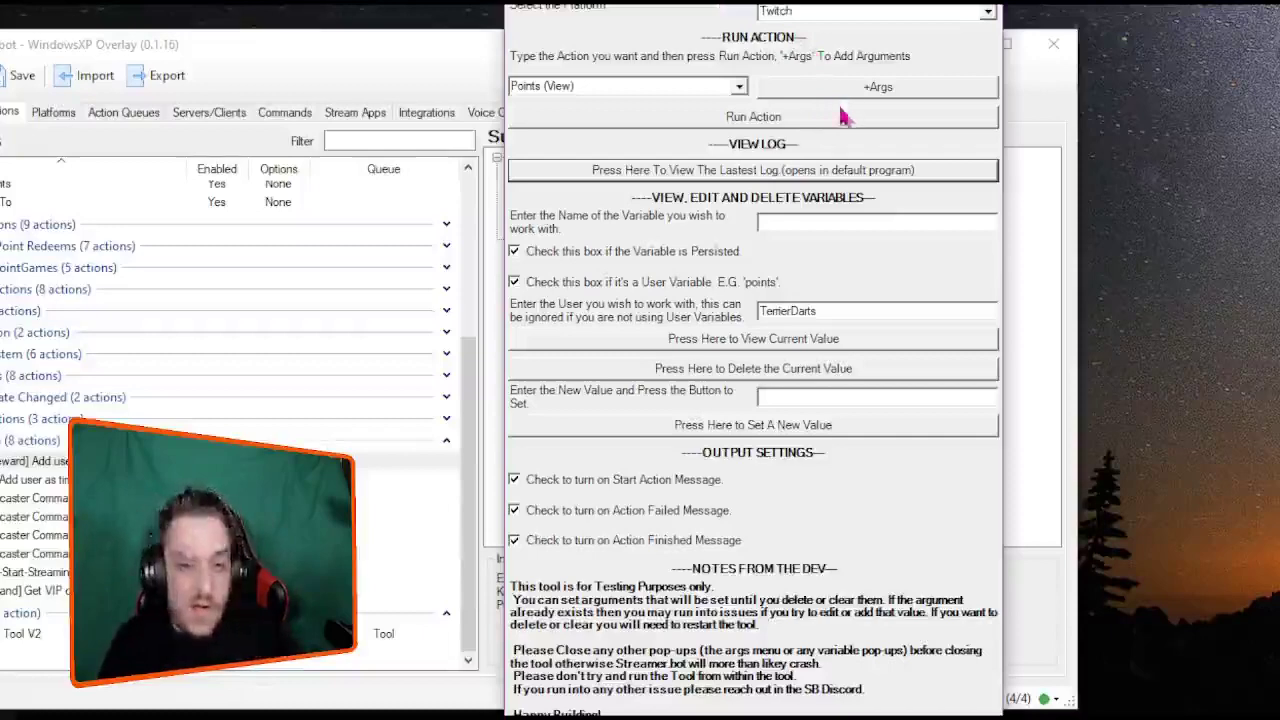
{"action": "left_click_drag", "start_coordinate": [749, 12], "coordinate": [981, 20]}
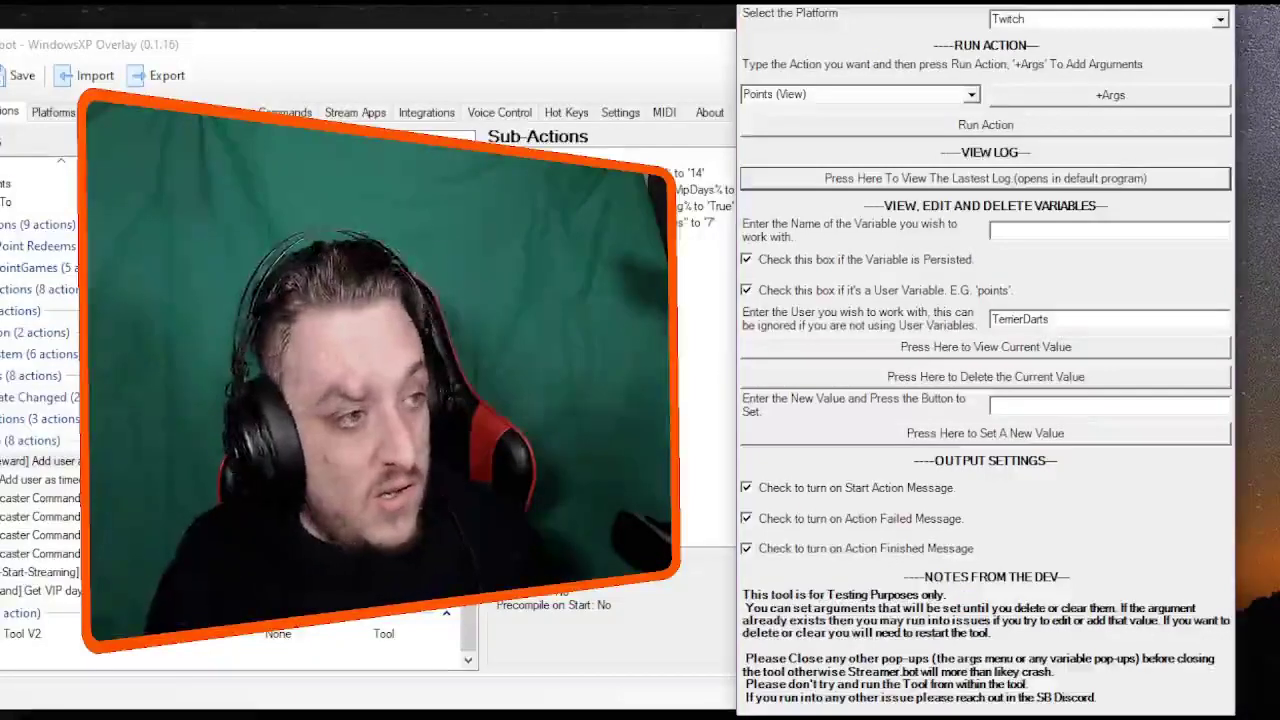
{"action": "left_click_drag", "start_coordinate": [866, 2], "coordinate": [857, 26]}
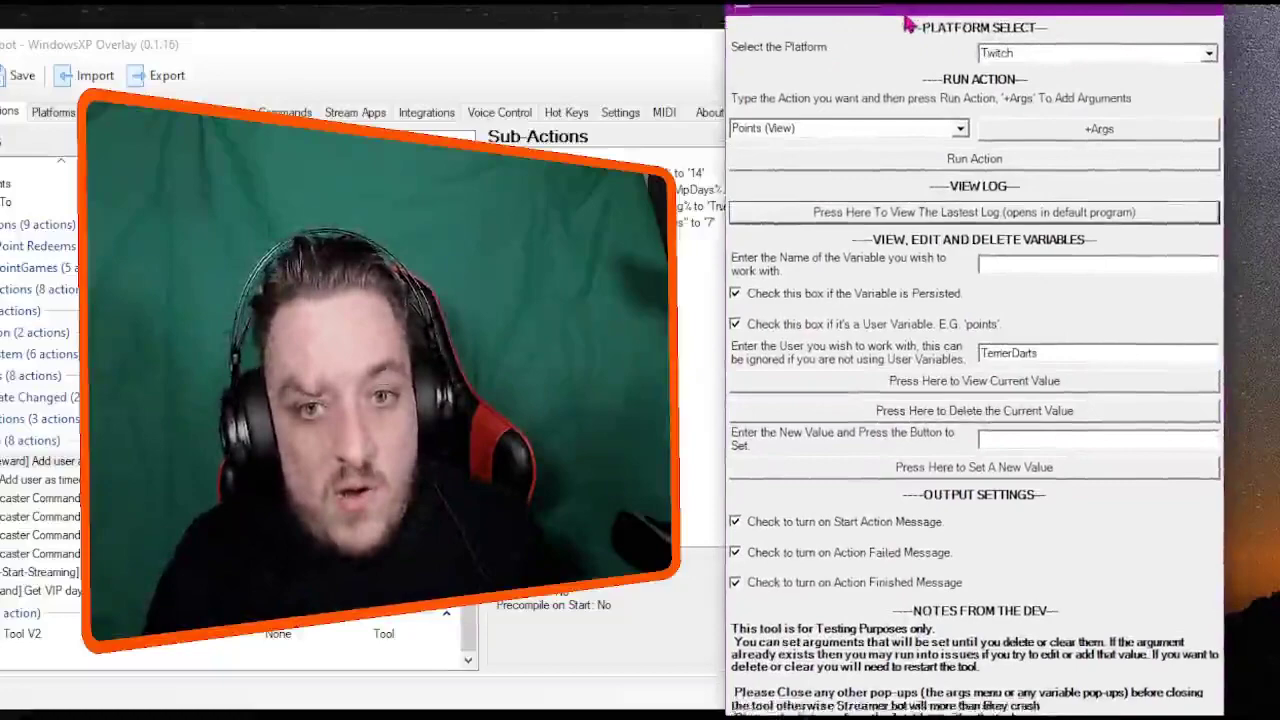
{"action": "left_click_drag", "start_coordinate": [905, 15], "coordinate": [903, 10]}
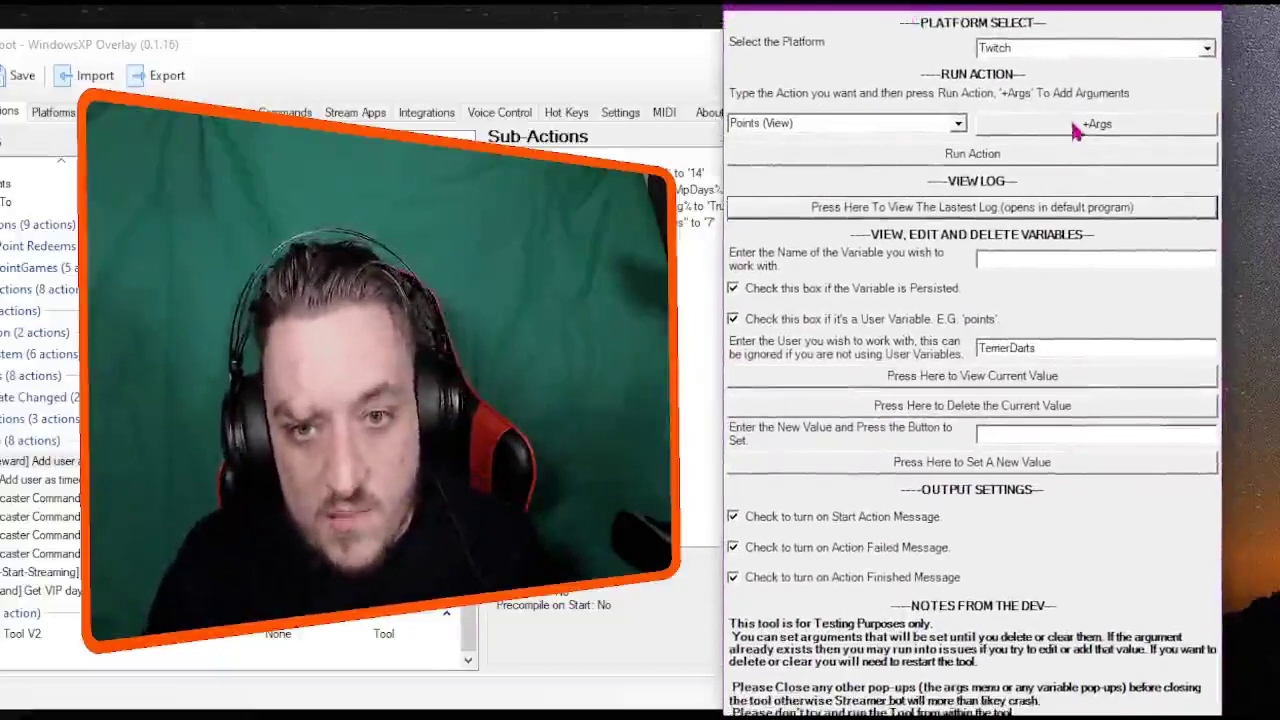